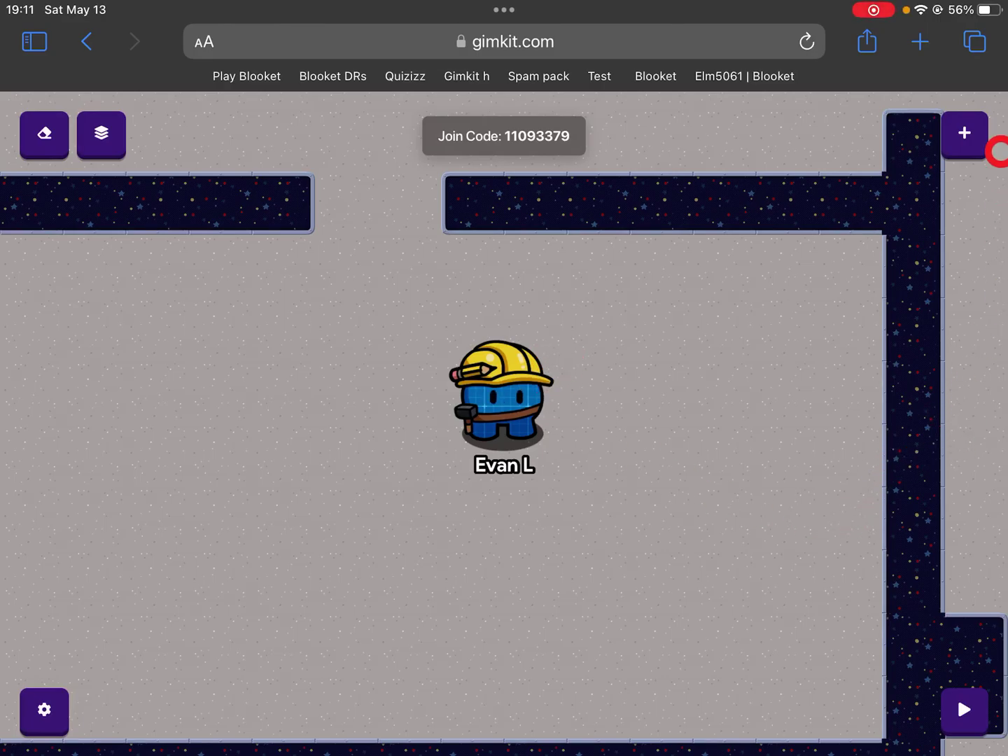
Choose the Zone device from the Devices list to place it.
click(967, 113)
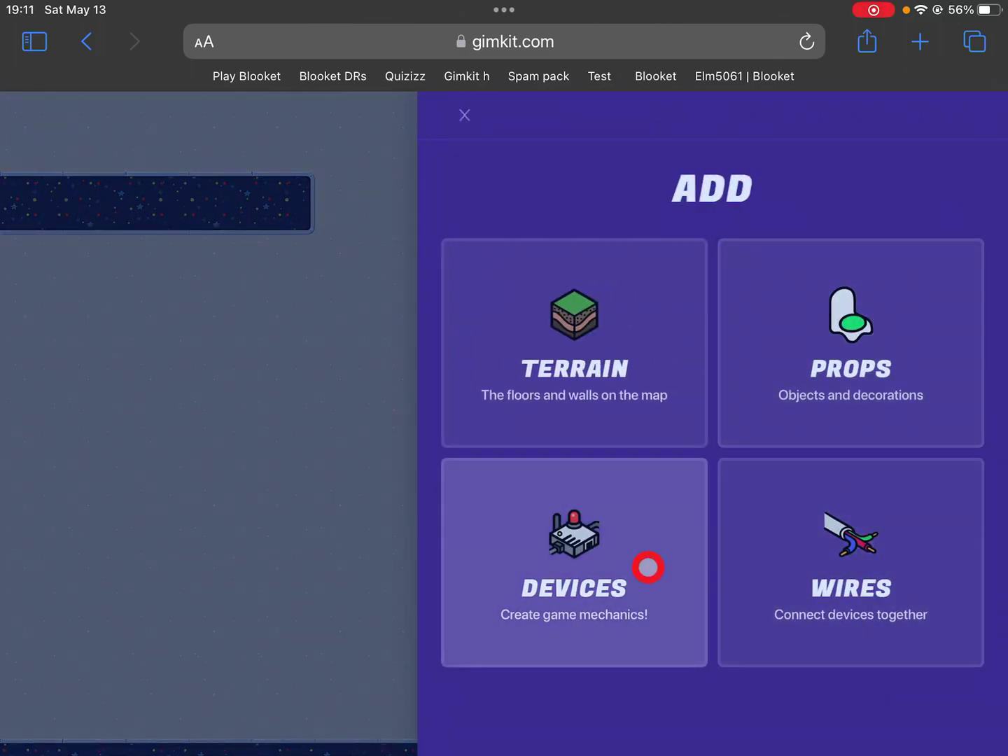
click(656, 566)
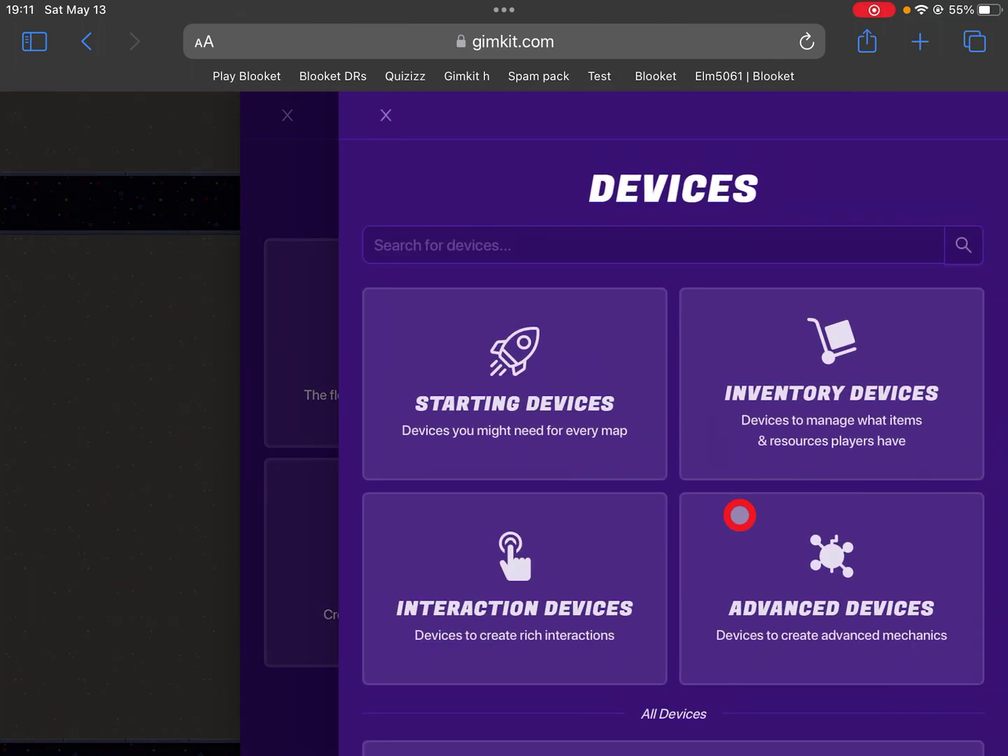
scroll(740, 514, down, 10)
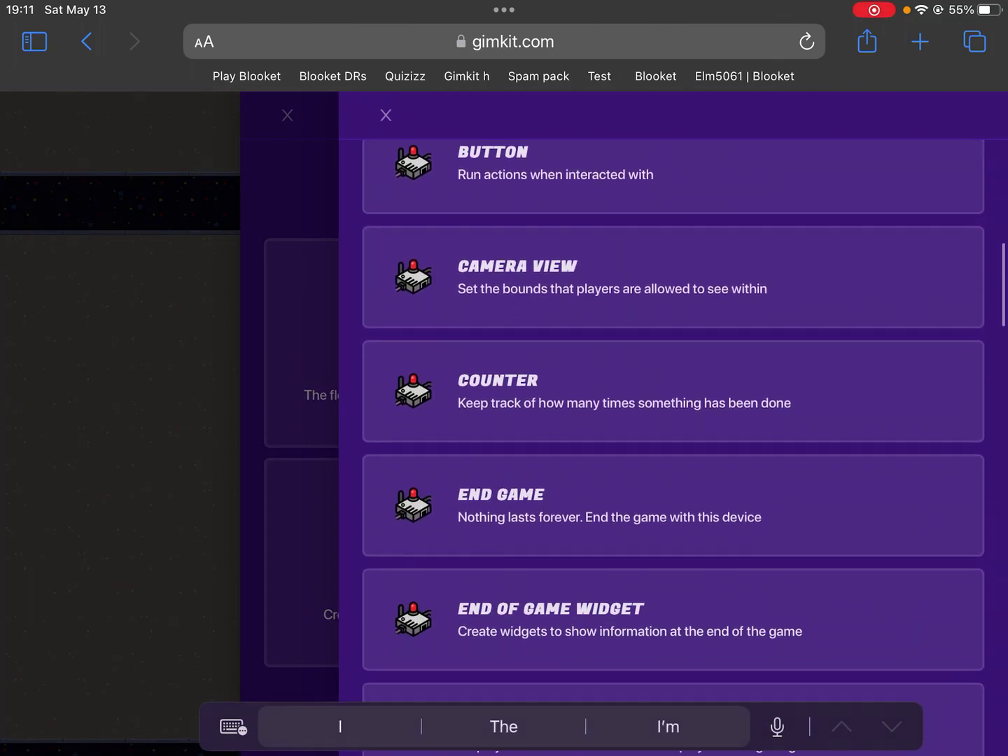
scroll(673, 425, down, 5)
scroll(674, 426, down, 5)
scroll(674, 425, down, 5)
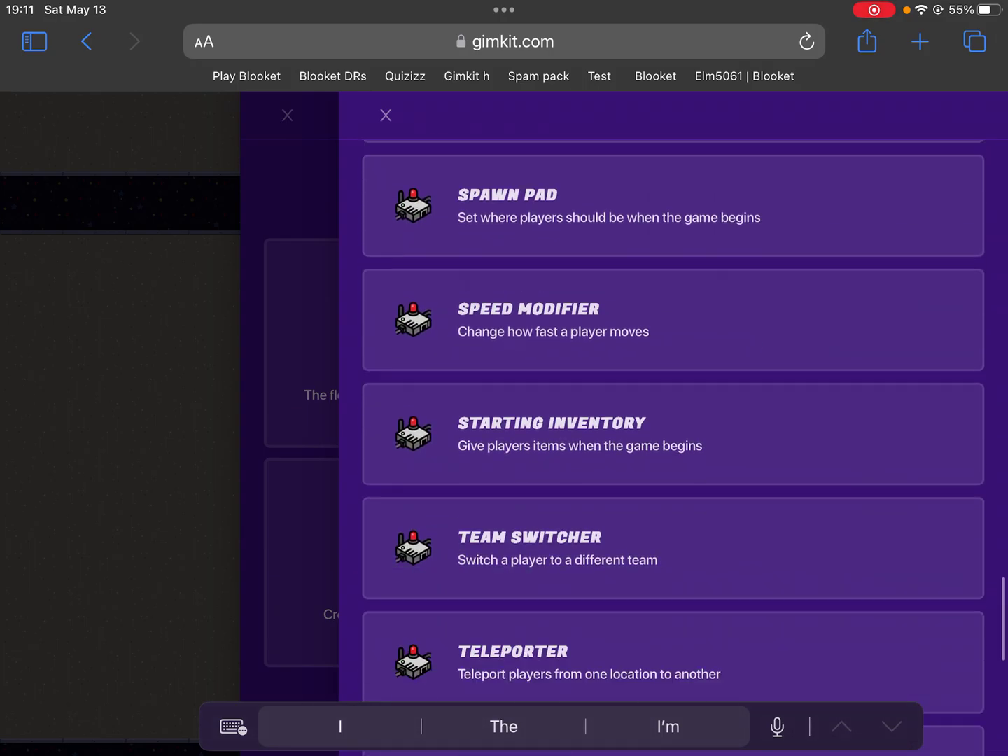
scroll(673, 425, down, 5)
scroll(673, 426, down, 3)
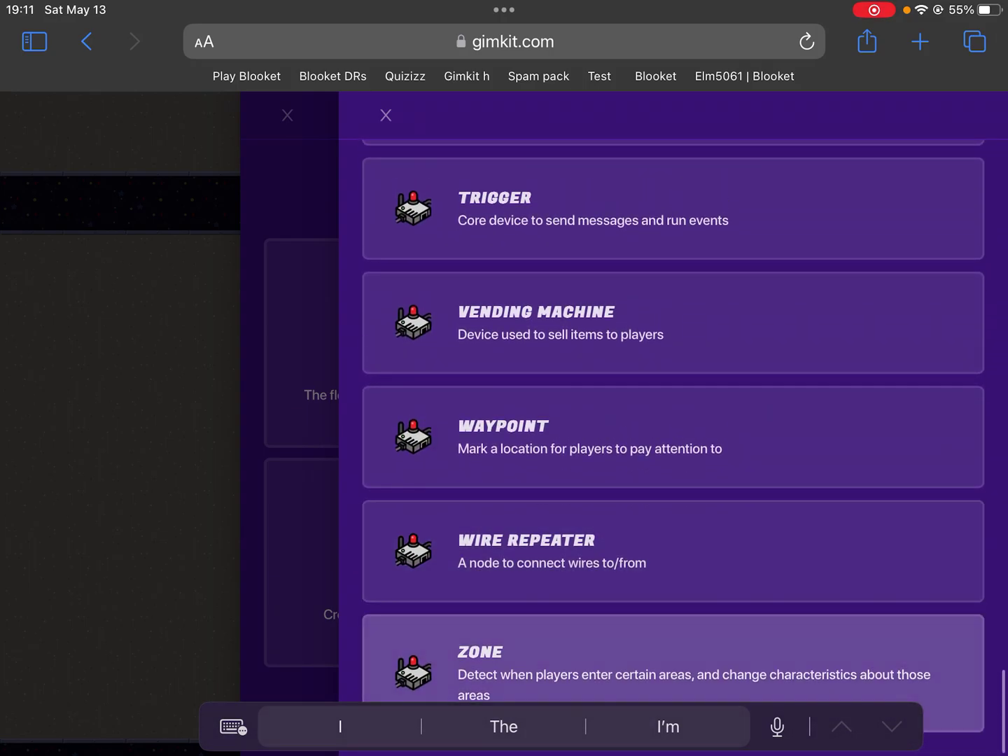
click(674, 673)
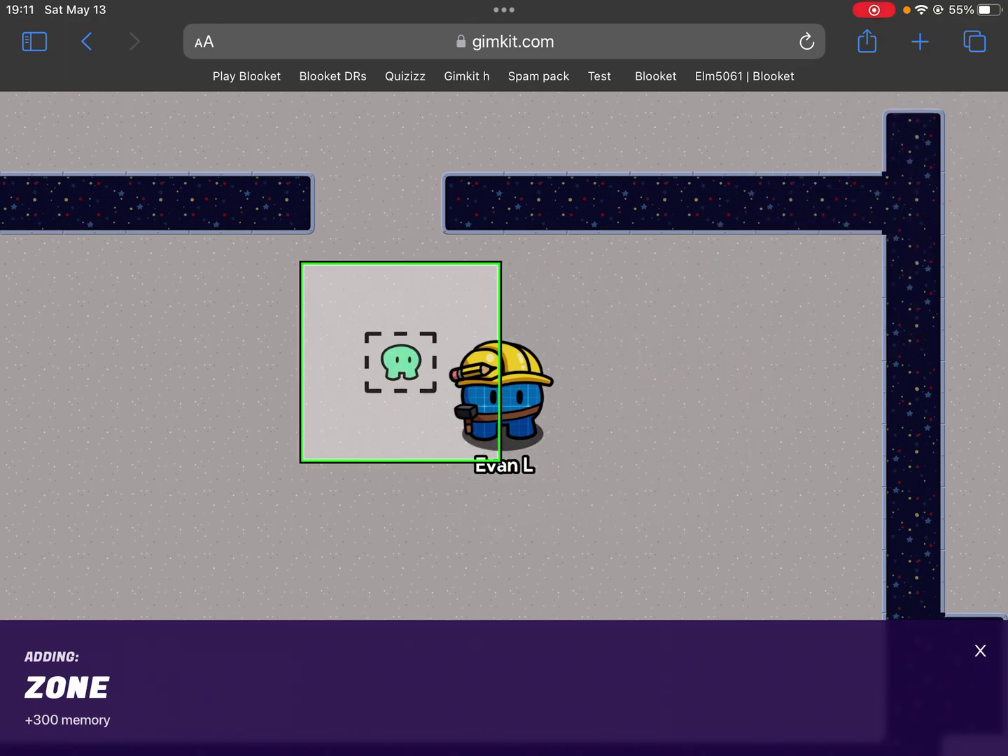
Drop the zone left of the character and drag its handles to fill the walled room.
click(278, 348)
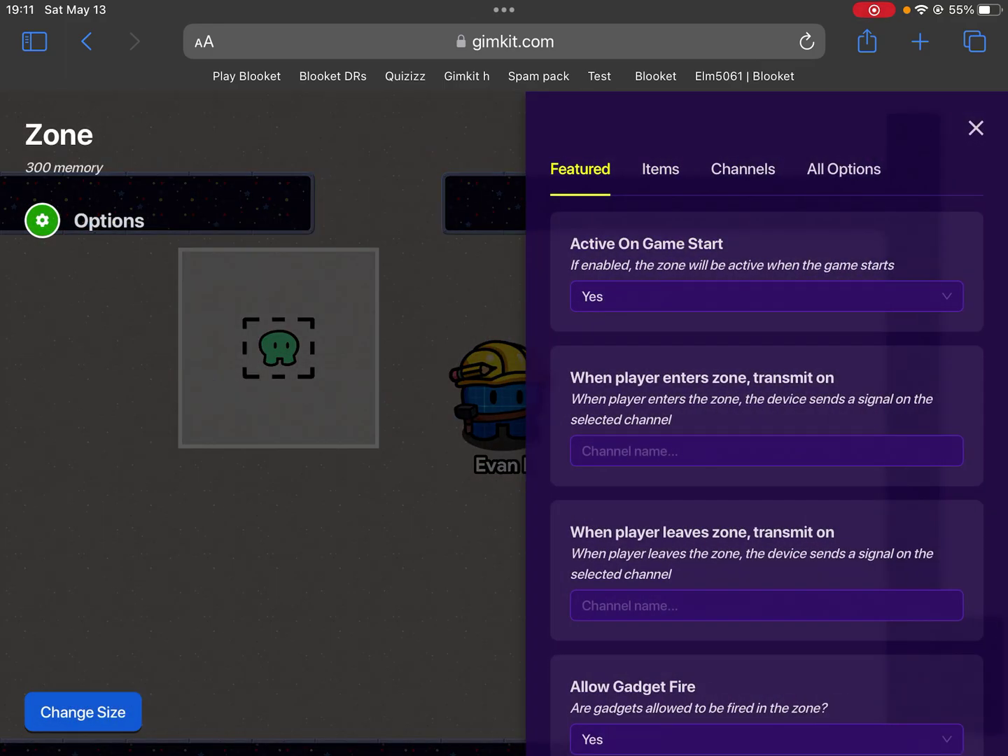
click(84, 712)
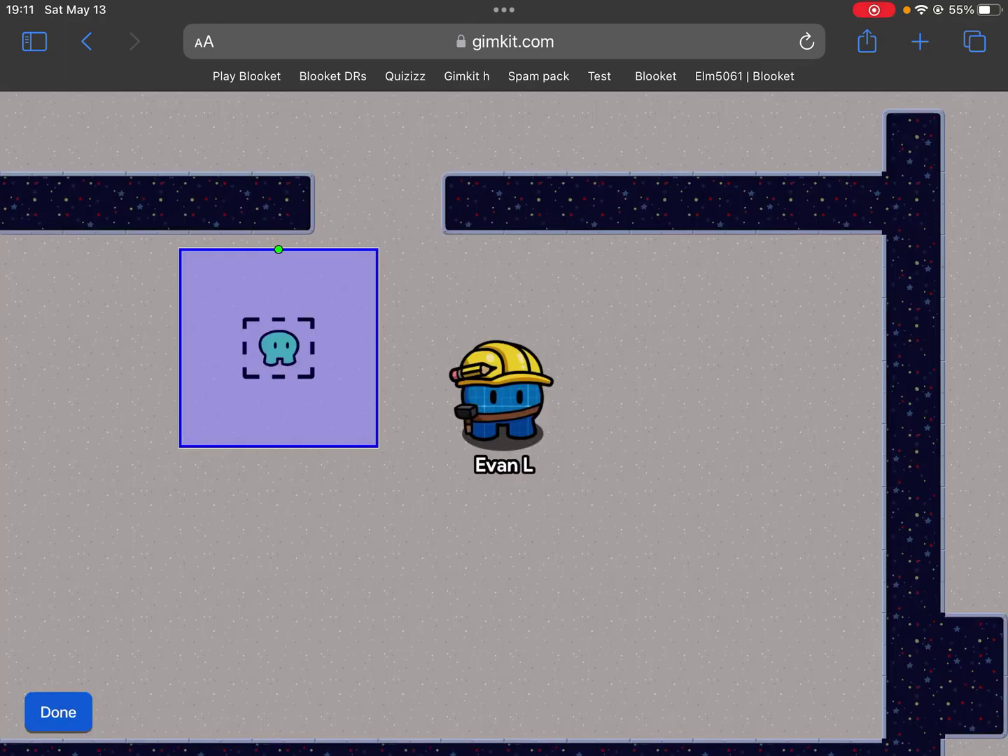
drag(377, 447, 844, 752)
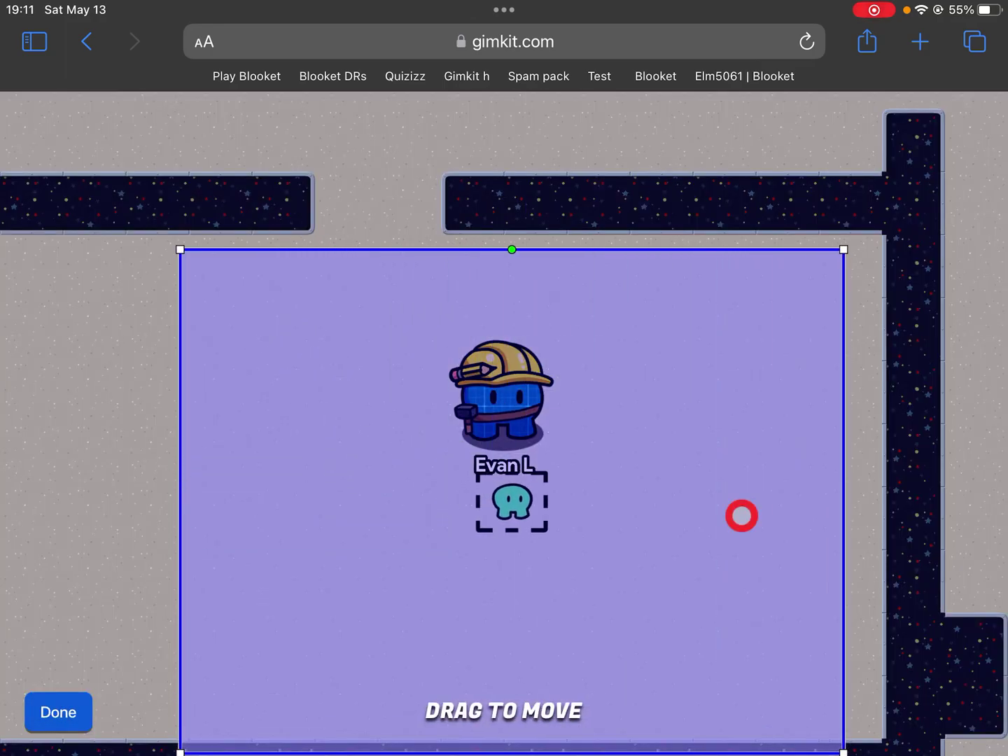
drag(741, 516, 794, 489)
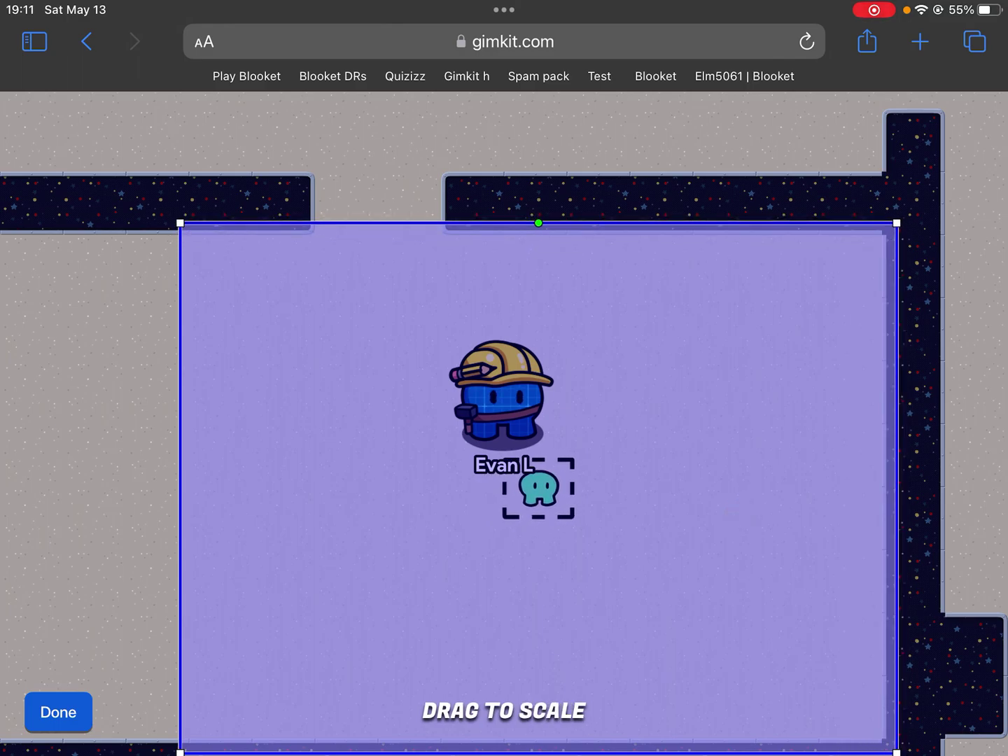
drag(180, 473, 134, 473)
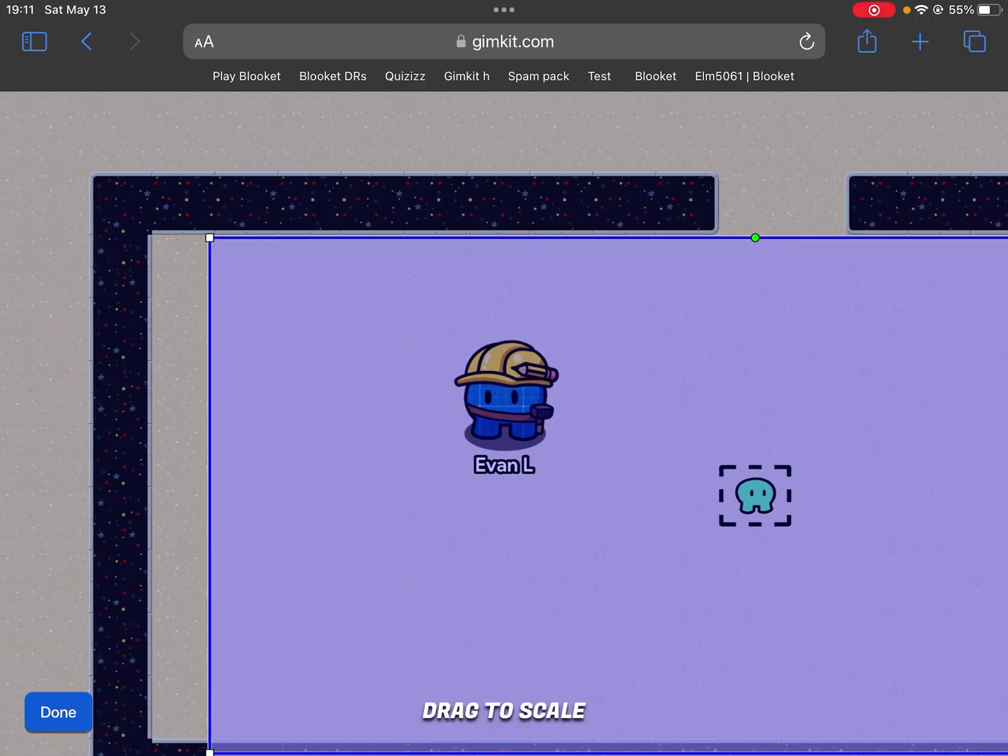
drag(718, 488, 717, 489)
click(59, 712)
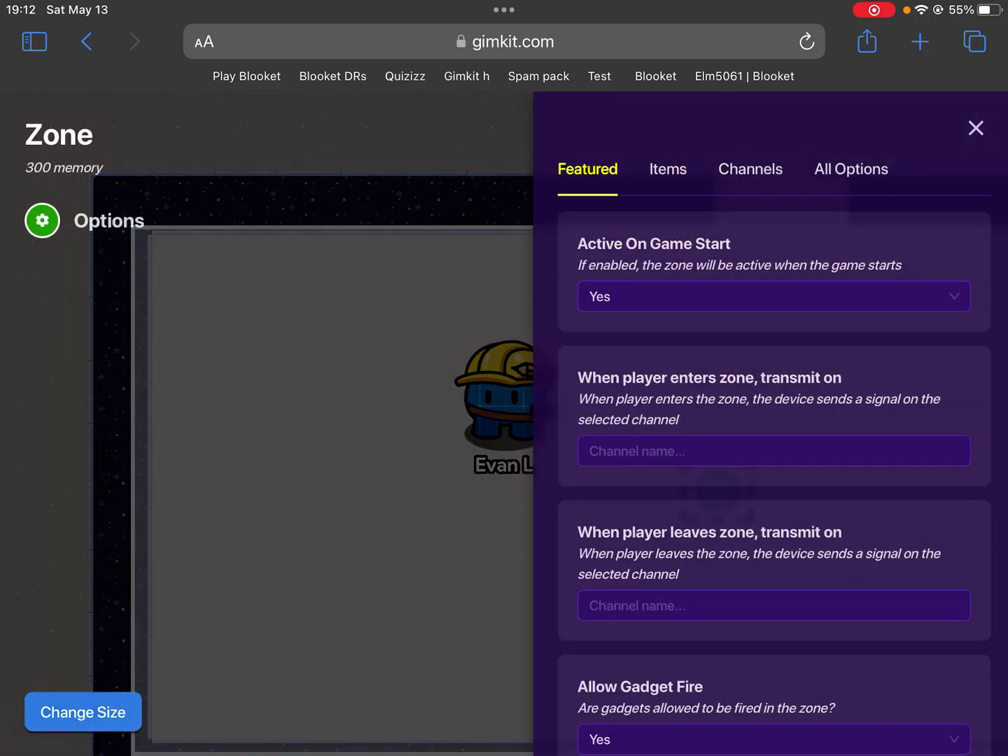
click(975, 128)
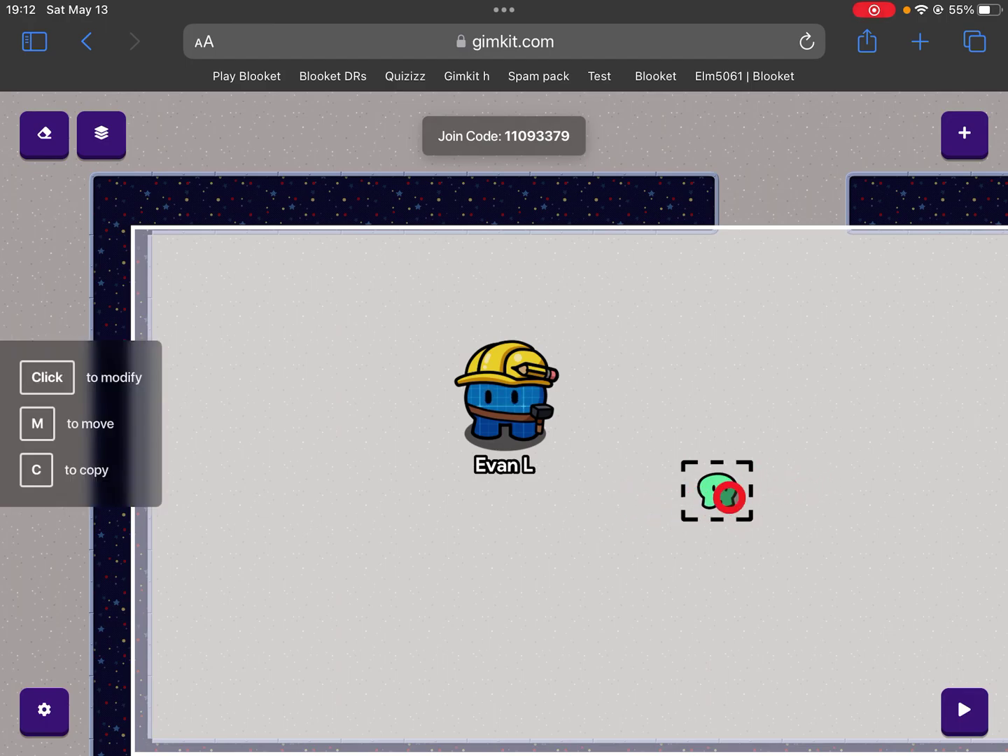
click(727, 493)
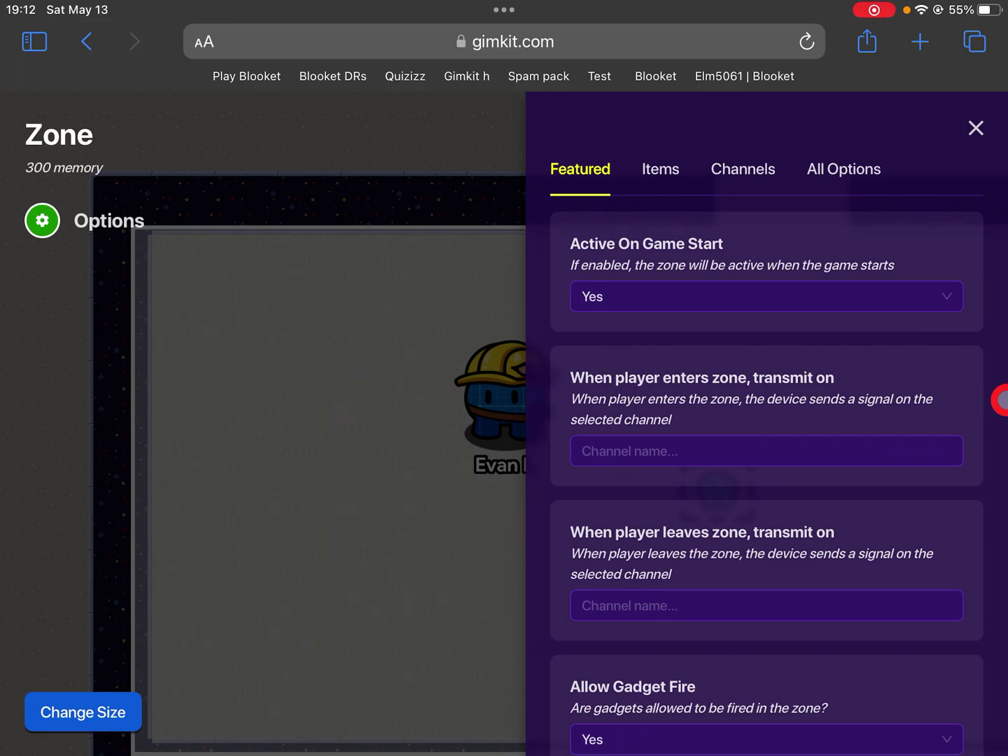
scroll(1000, 400, down, 5)
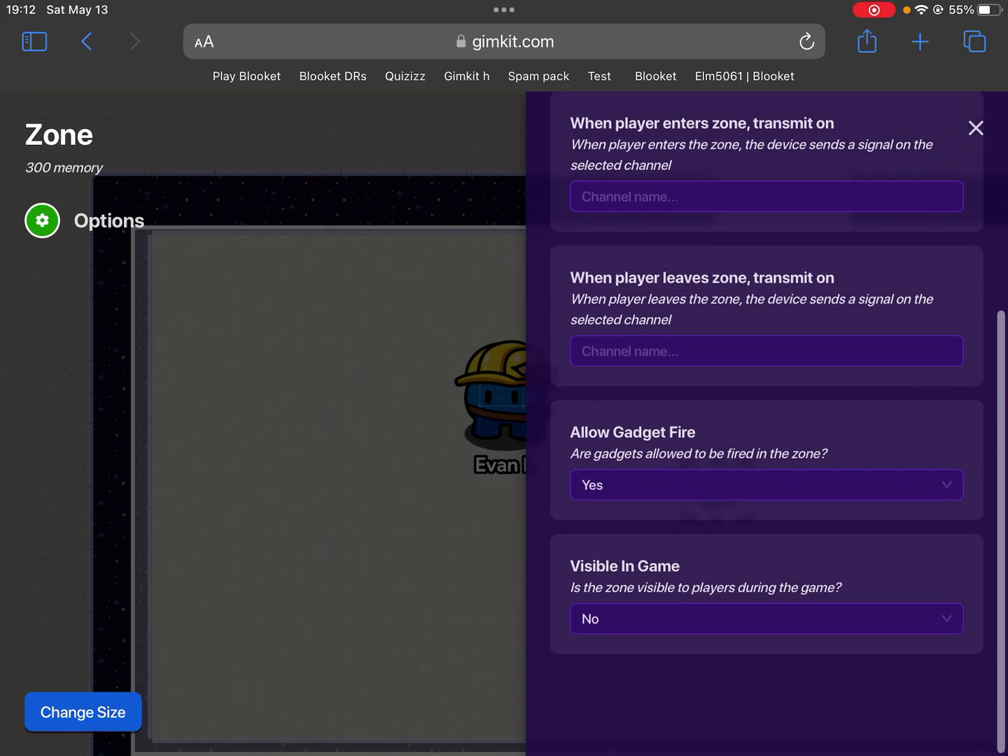
scroll(766, 425, up, 2)
scroll(766, 425, down, 2)
scroll(767, 426, up, 3)
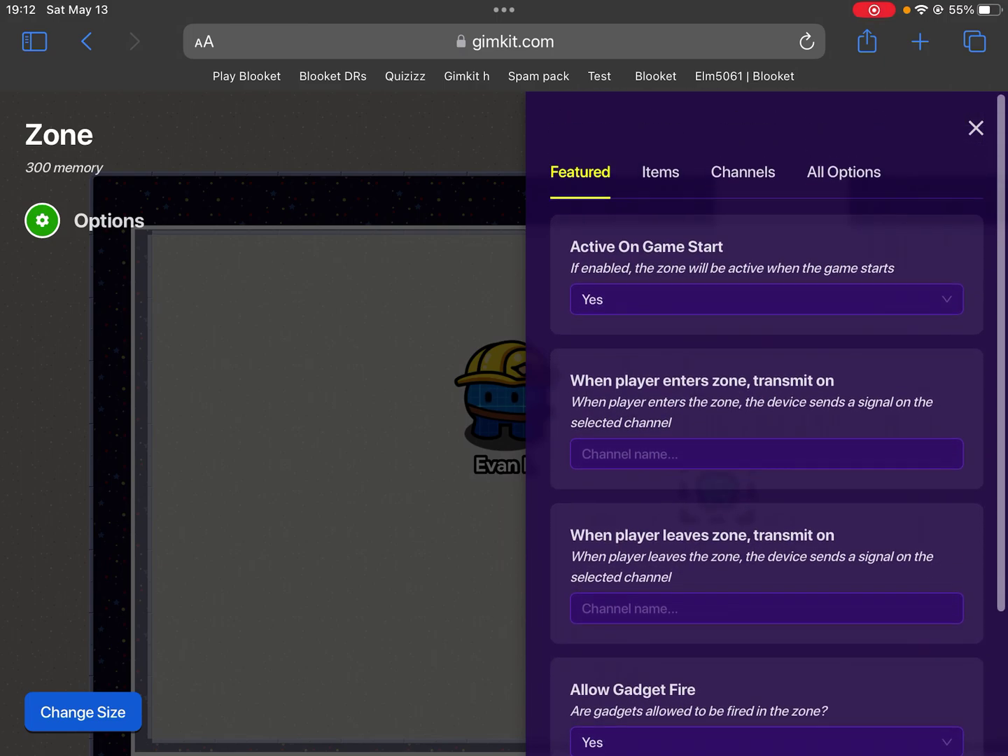
scroll(767, 426, down, 1)
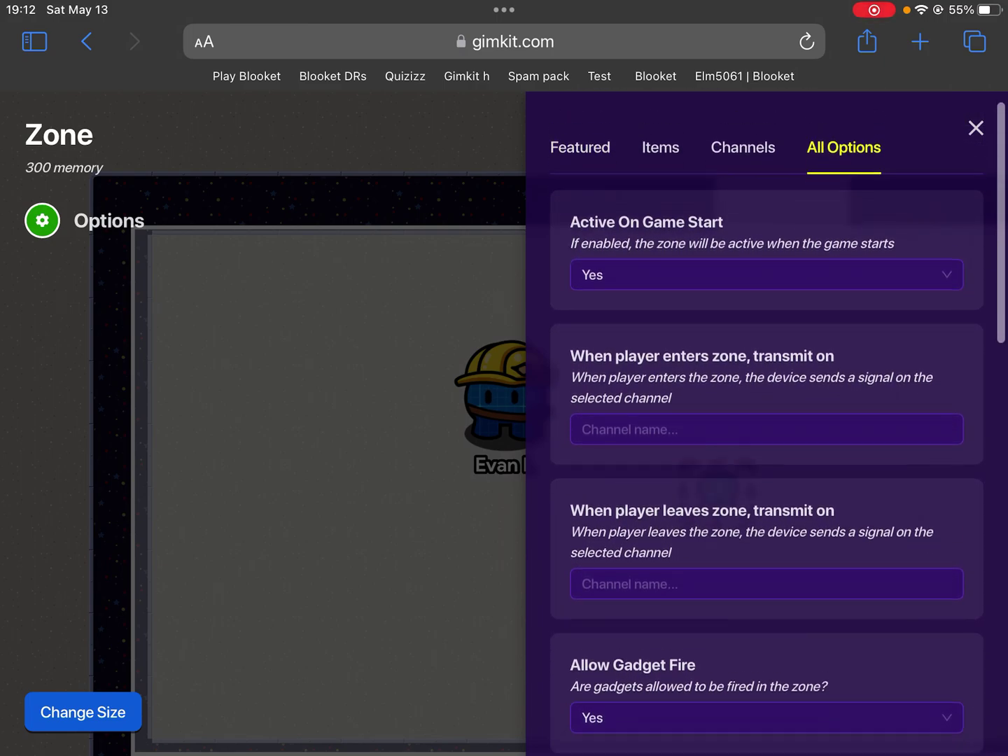
scroll(766, 425, up, 1)
scroll(767, 426, down, 1)
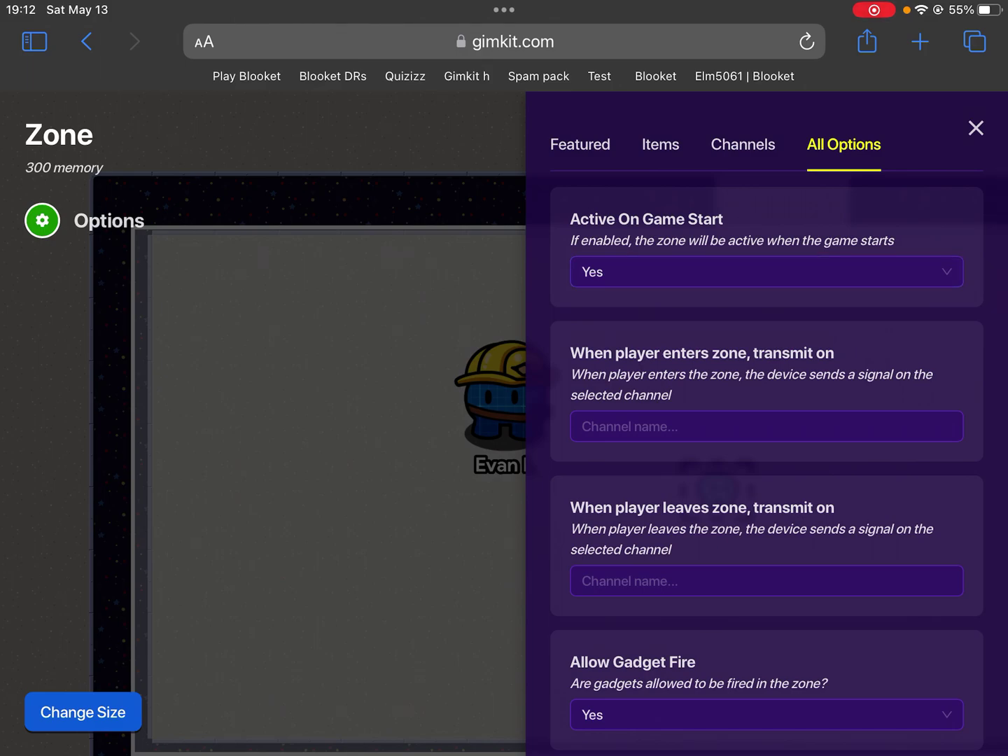
scroll(767, 425, down, 2)
scroll(766, 425, down, 1)
click(976, 128)
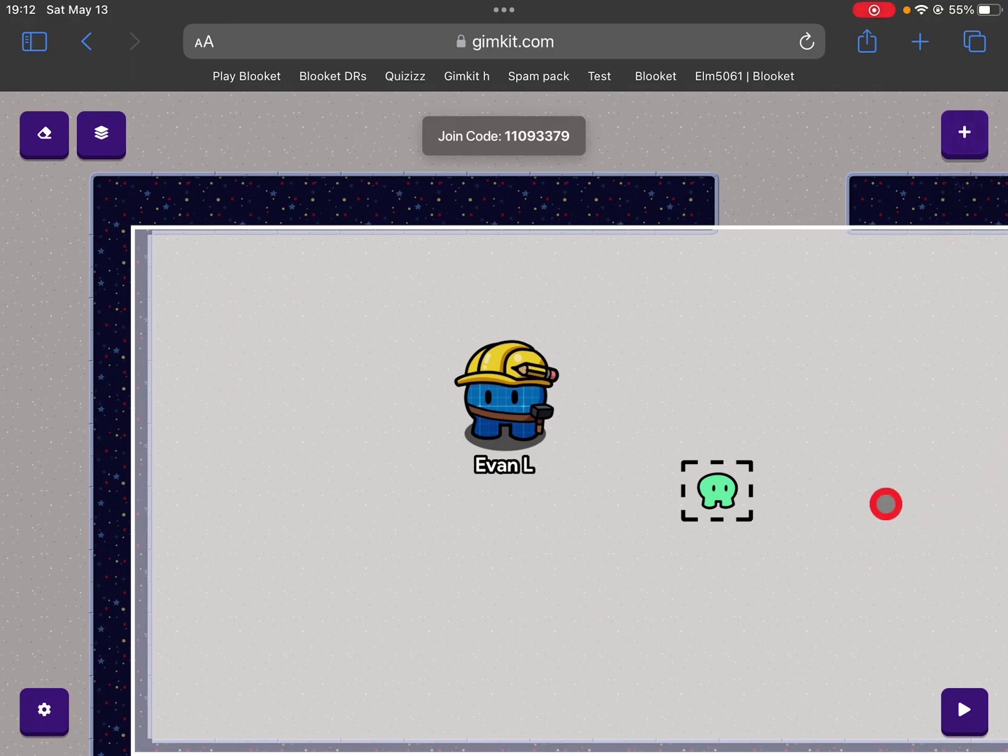
In the zone's settings, turn off Allow Gadget Fire.
click(702, 491)
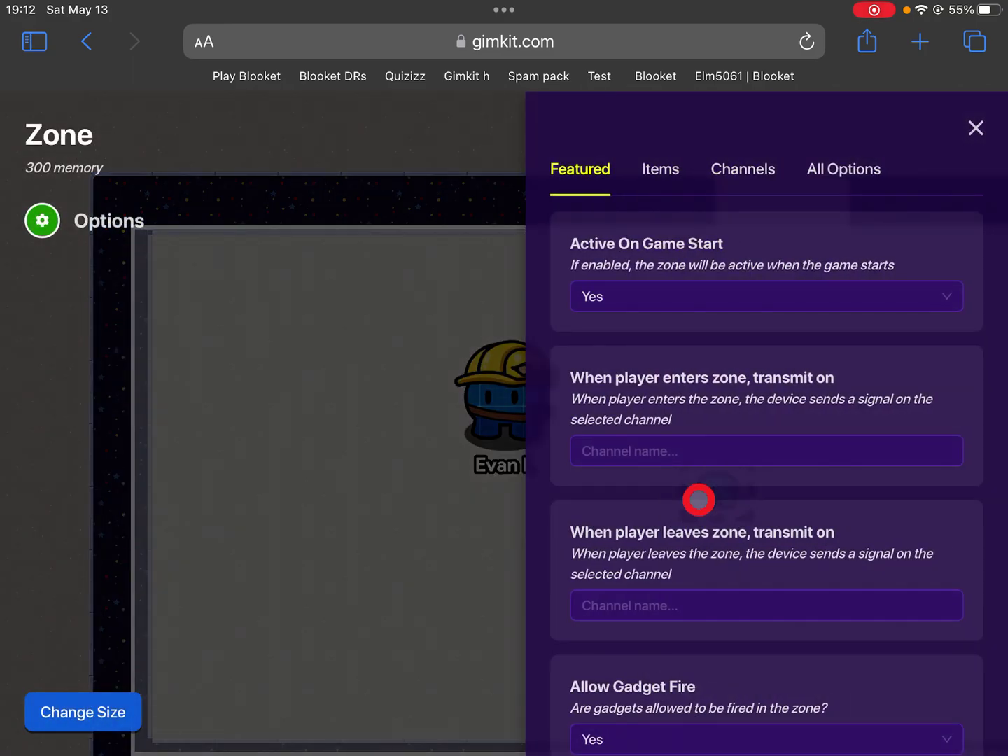
scroll(766, 426, down, 1)
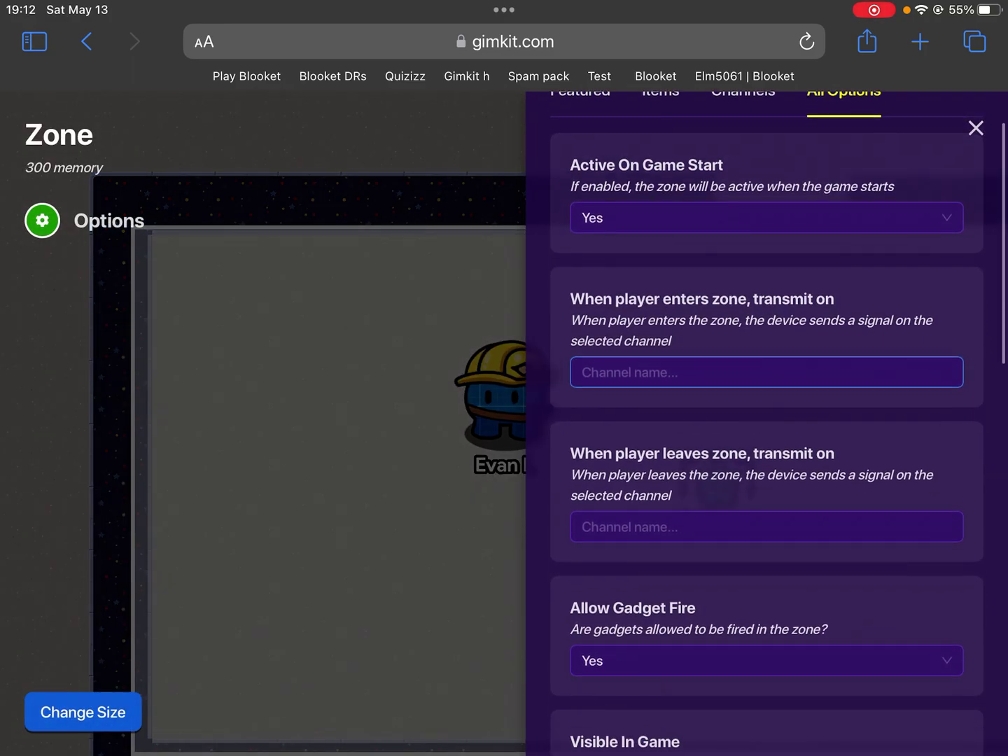
scroll(766, 425, down, 1)
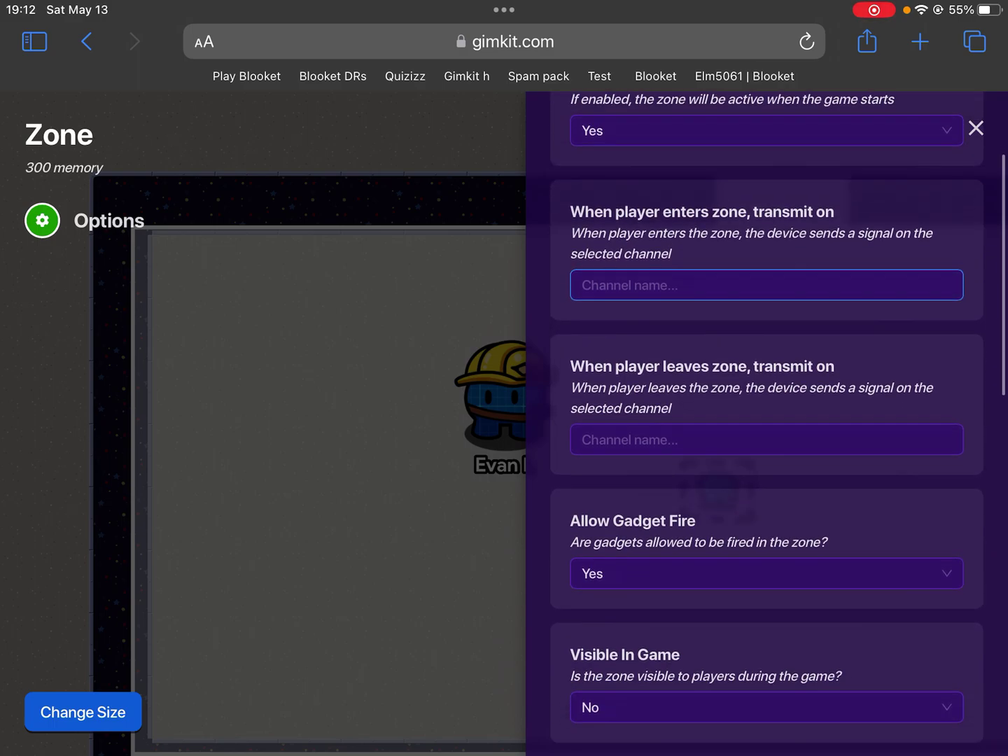
scroll(767, 426, down, 4)
scroll(766, 425, up, 1)
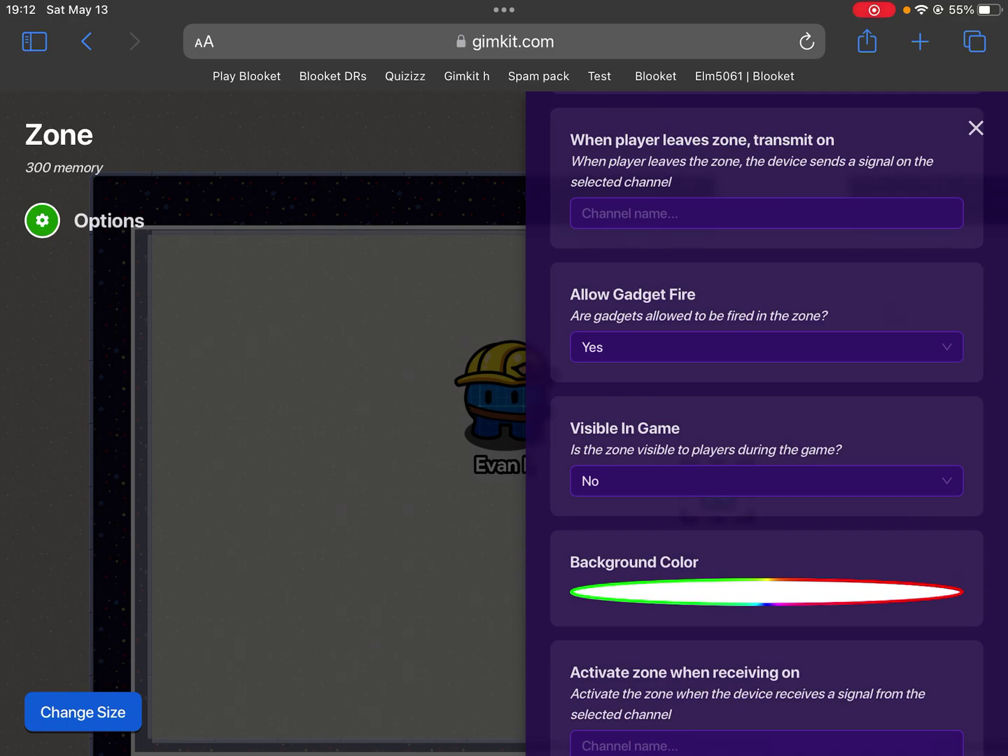
click(767, 347)
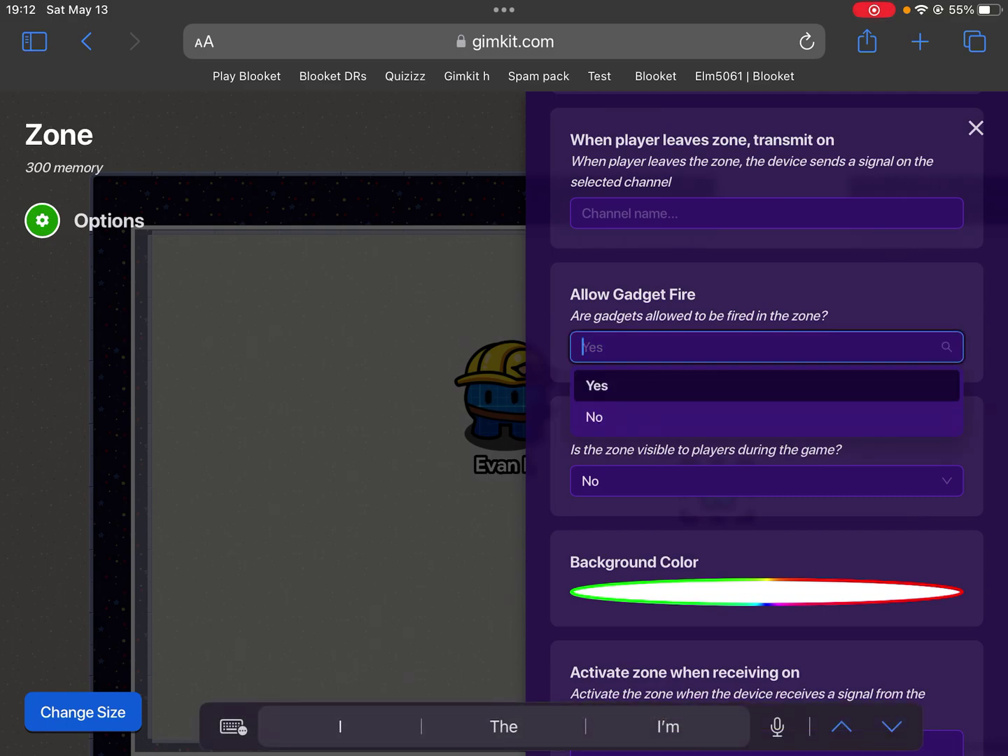
click(594, 416)
scroll(766, 426, down, 1)
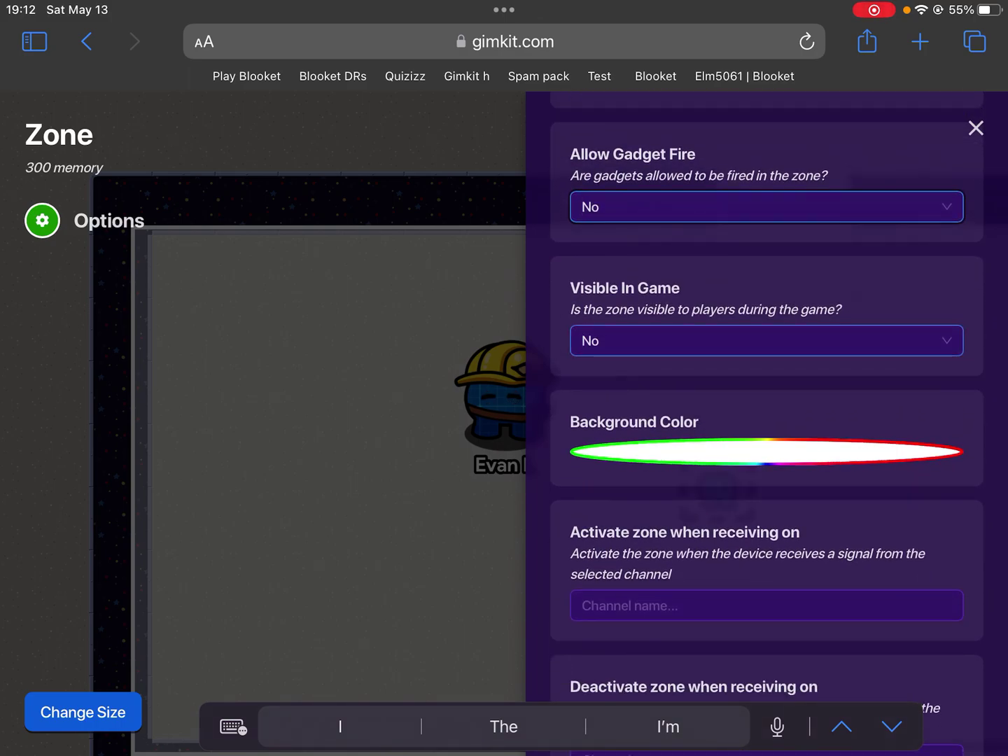
Set the zone's Visible In Game to Yes, keeping its settings open.
click(609, 363)
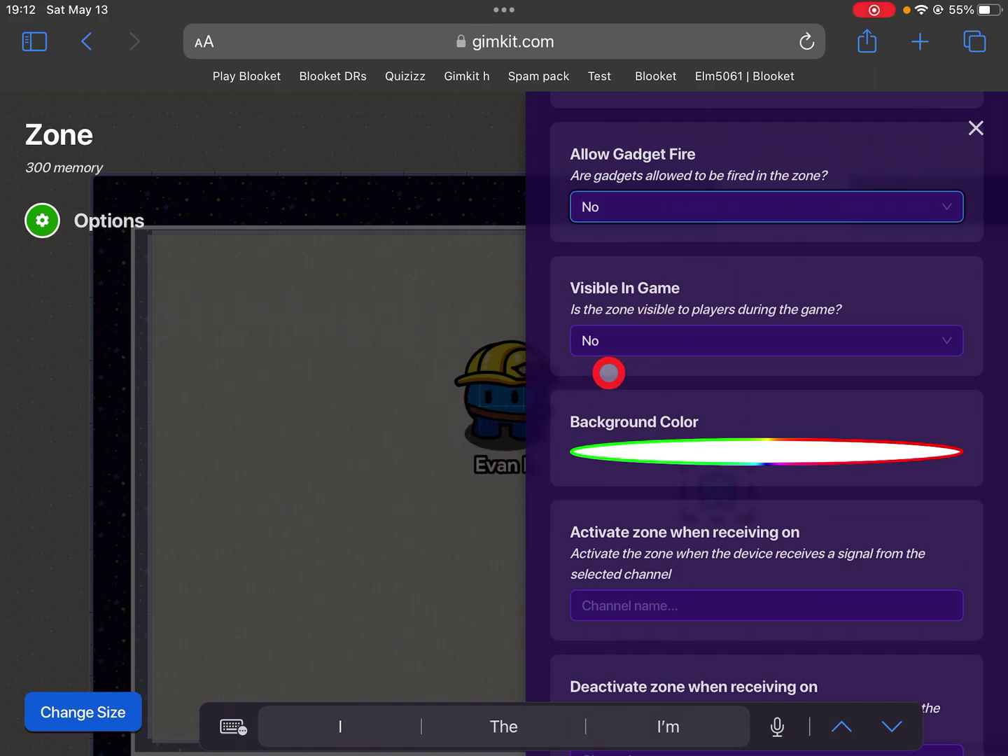
click(609, 354)
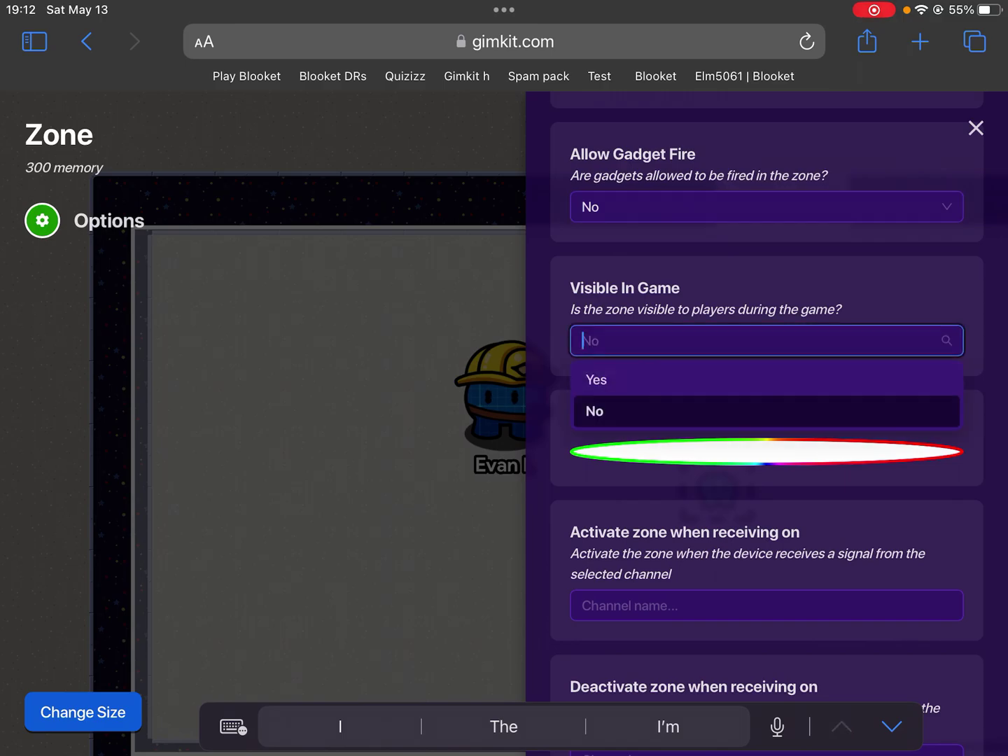
click(596, 379)
click(756, 341)
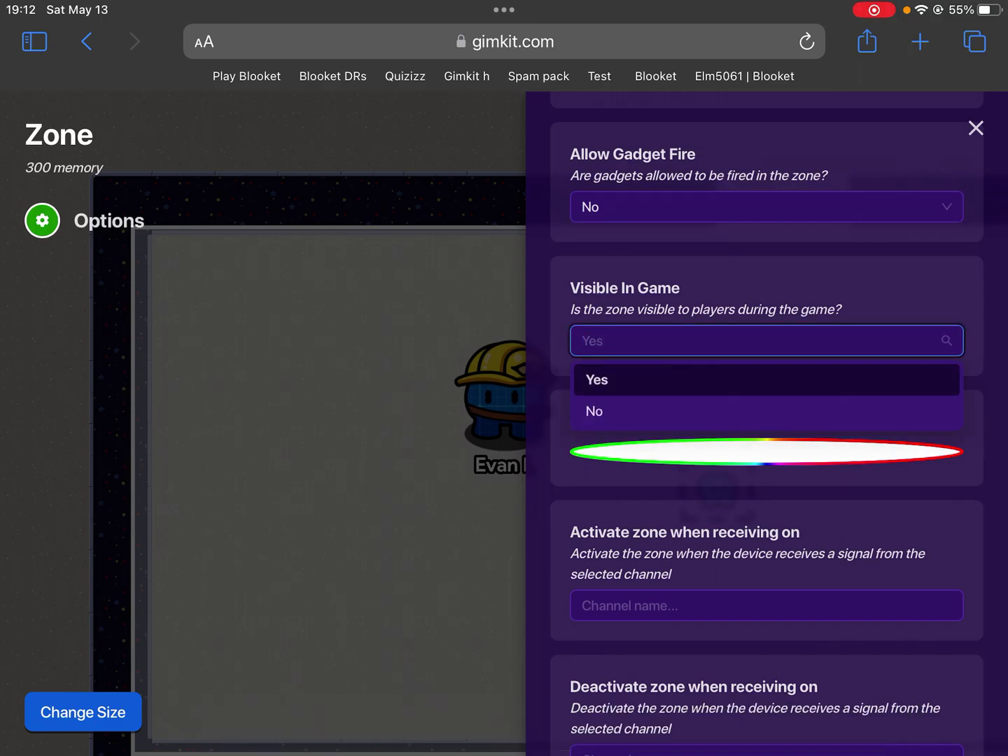
click(976, 128)
click(717, 491)
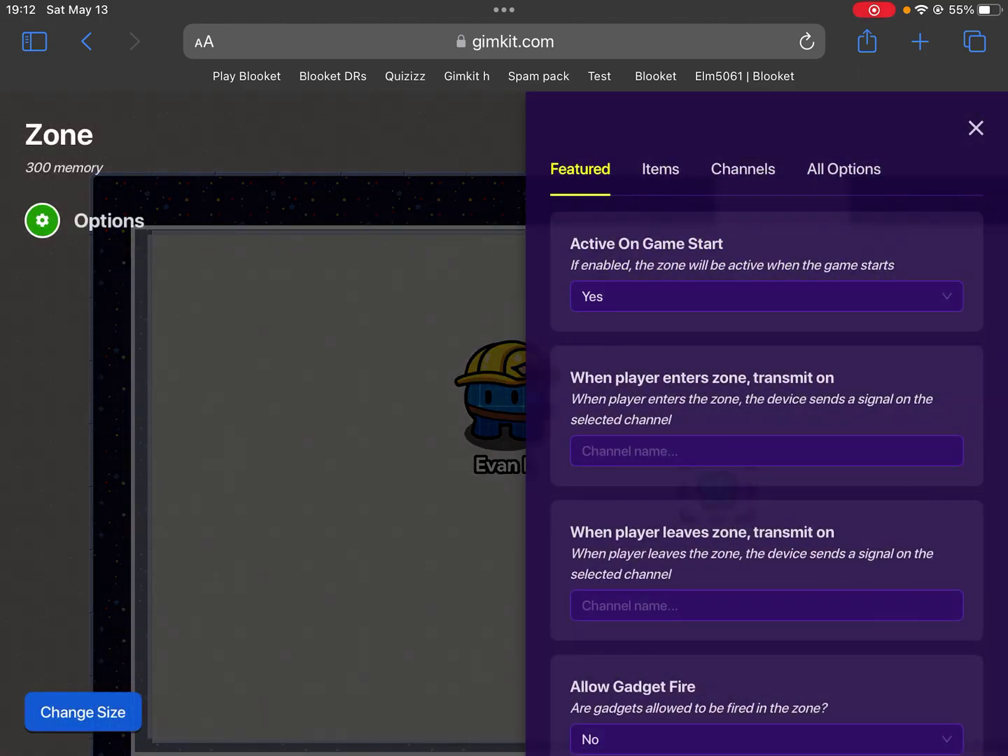
scroll(766, 426, down, 3)
scroll(766, 426, up, 3)
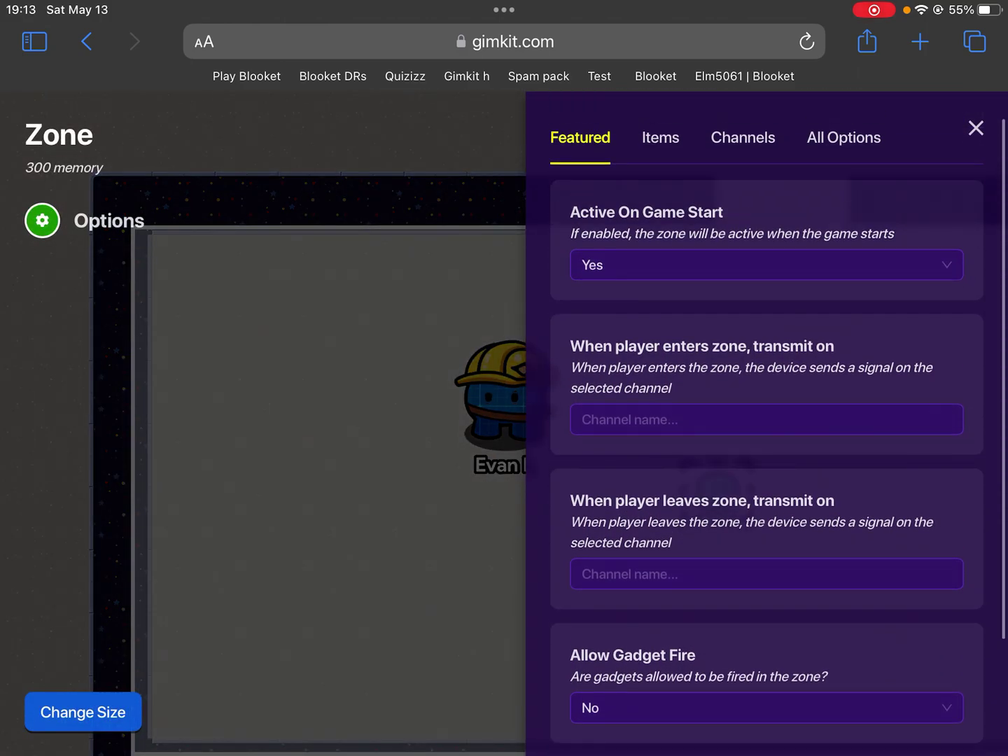
scroll(766, 426, down, 6)
scroll(766, 425, down, 2)
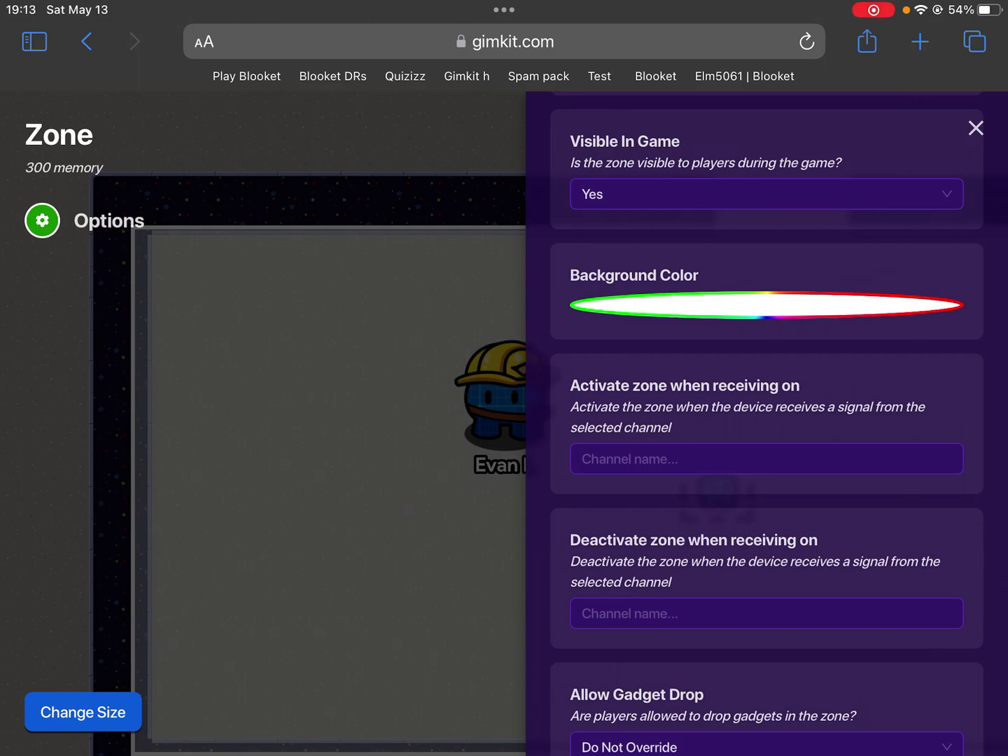
Set the zone's Background Color to the magenta swatch.
click(767, 305)
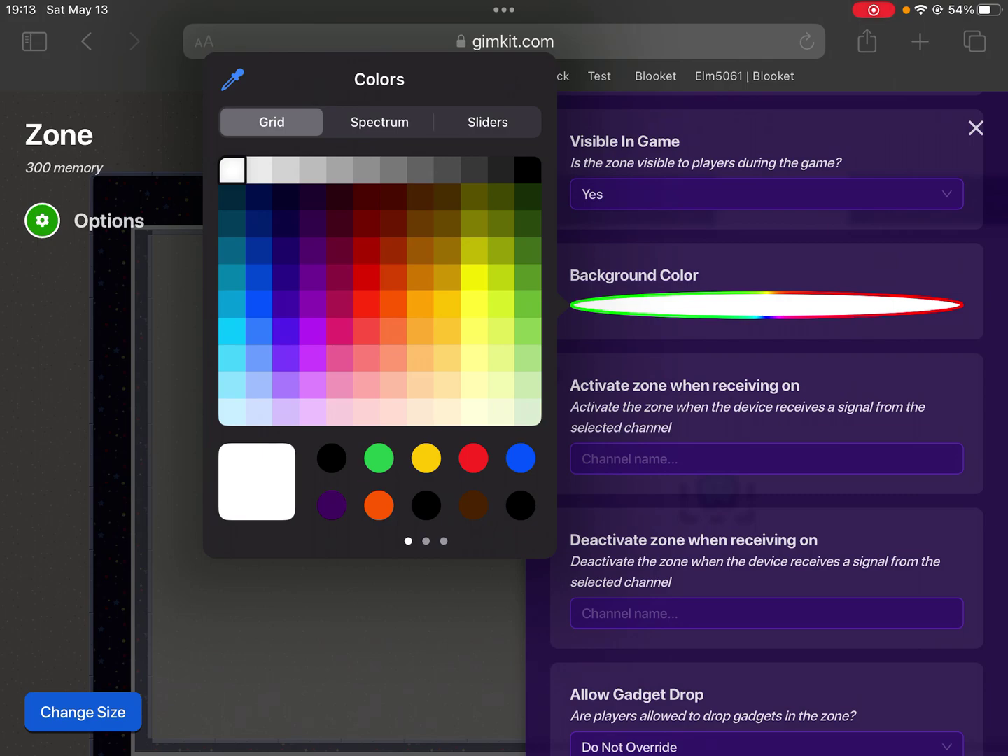
click(340, 330)
key(Escape)
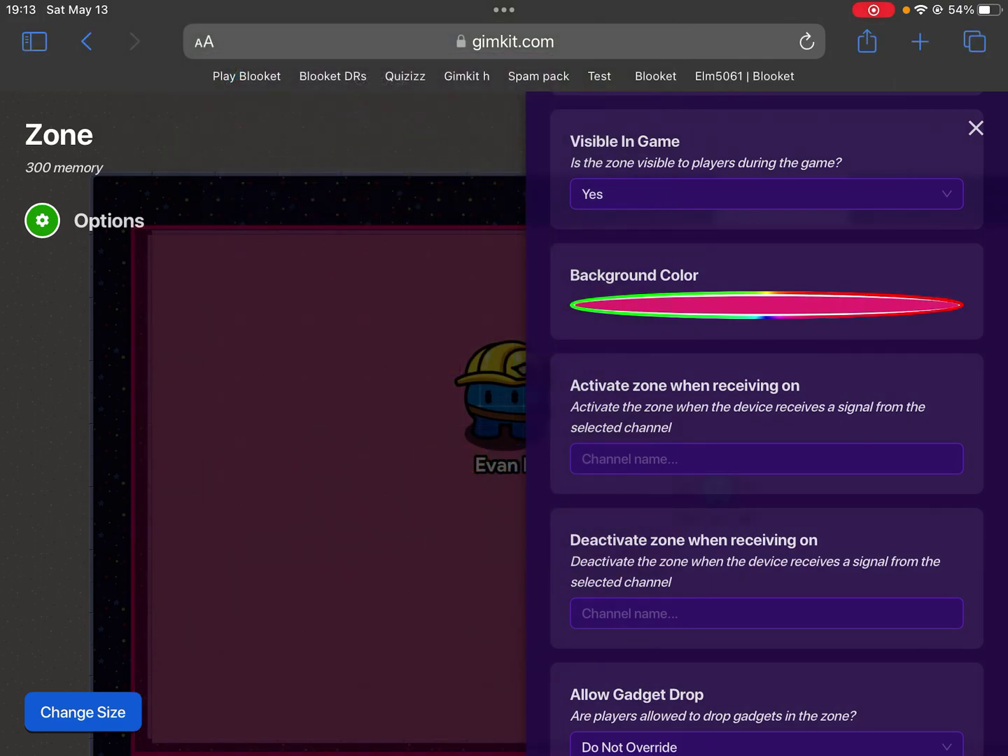
scroll(766, 420, down, 5)
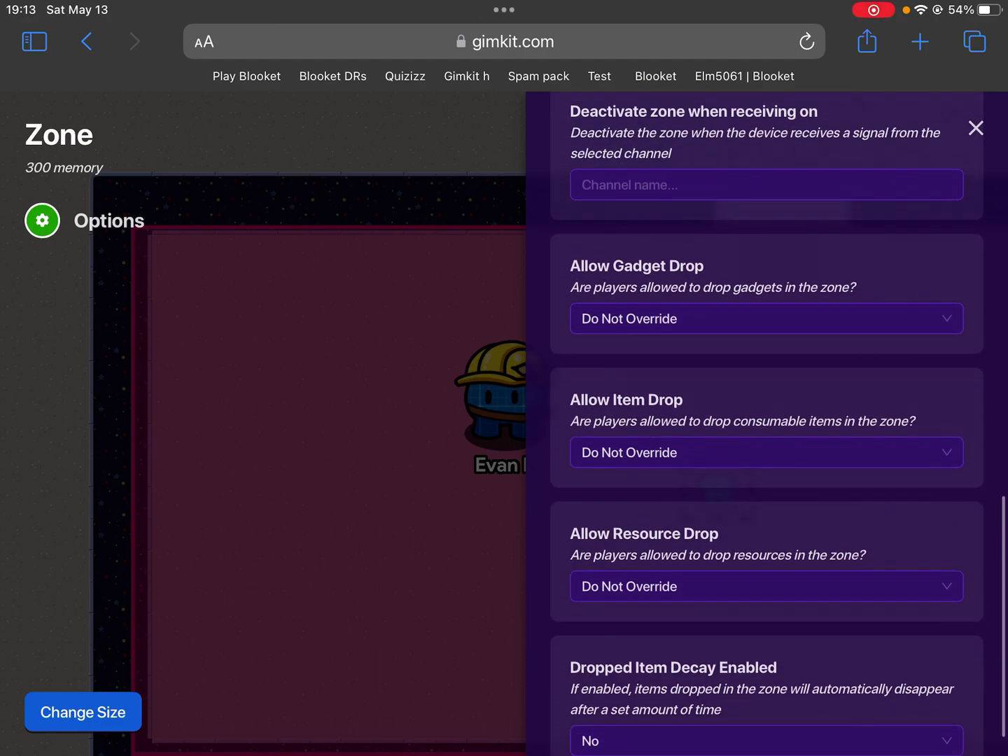
Set Allow Gadget Drop and Allow Item Drop to Yes.
click(767, 299)
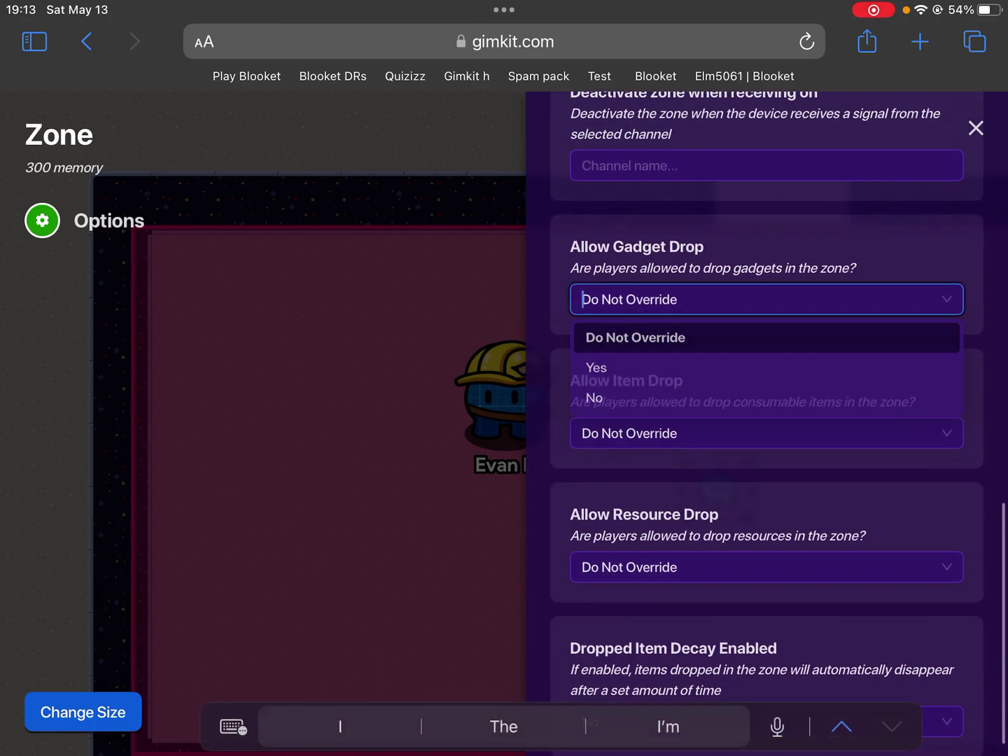
click(597, 370)
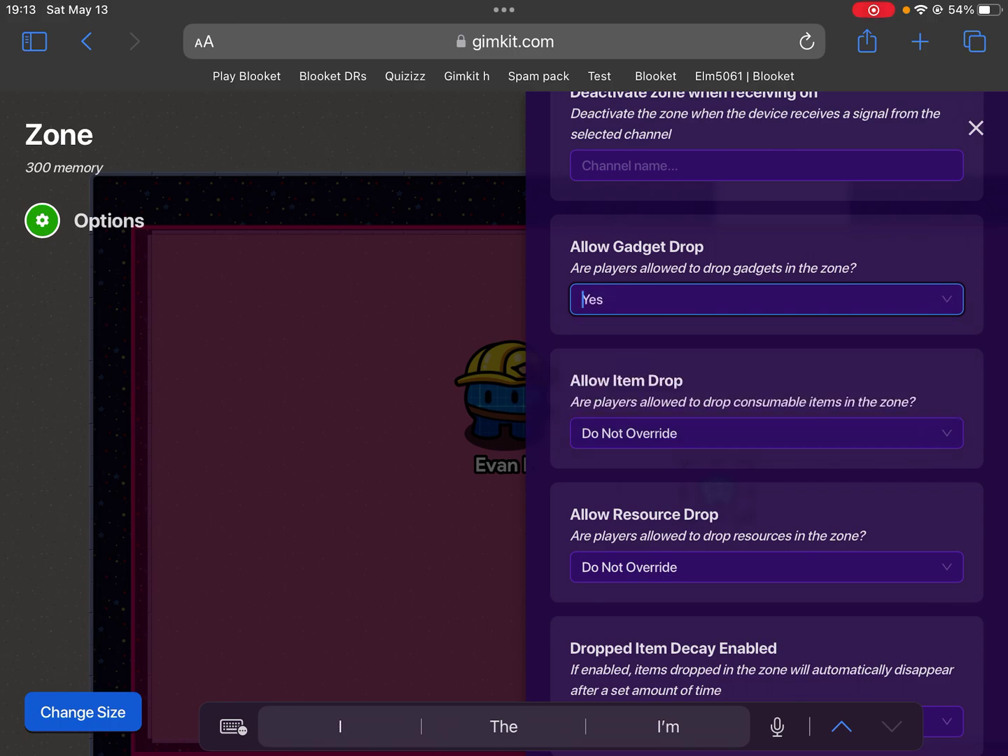
click(767, 432)
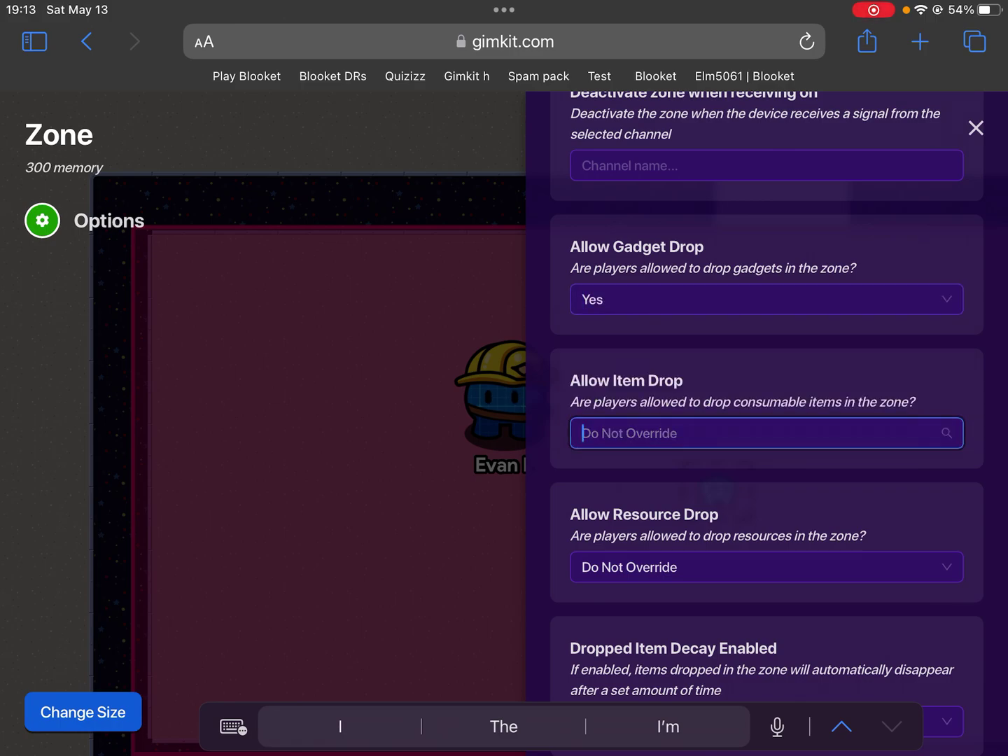
click(596, 504)
scroll(616, 376, down, 1)
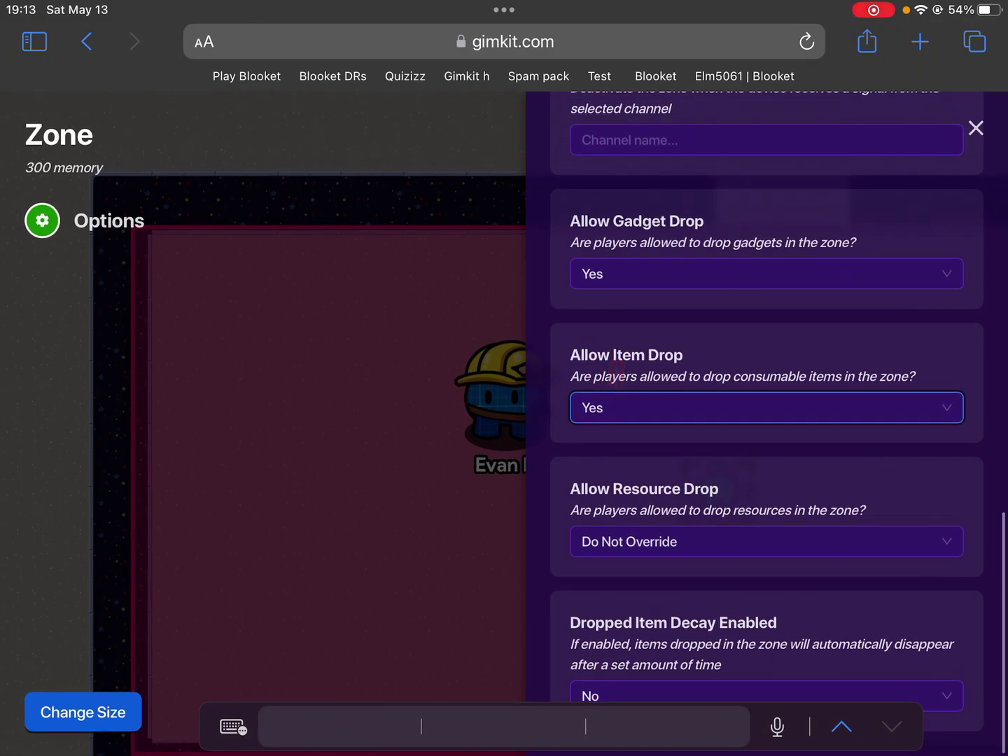
Enable Dropped Item Decay at 10 seconds and close the zone settings.
click(767, 695)
click(596, 625)
text(10)
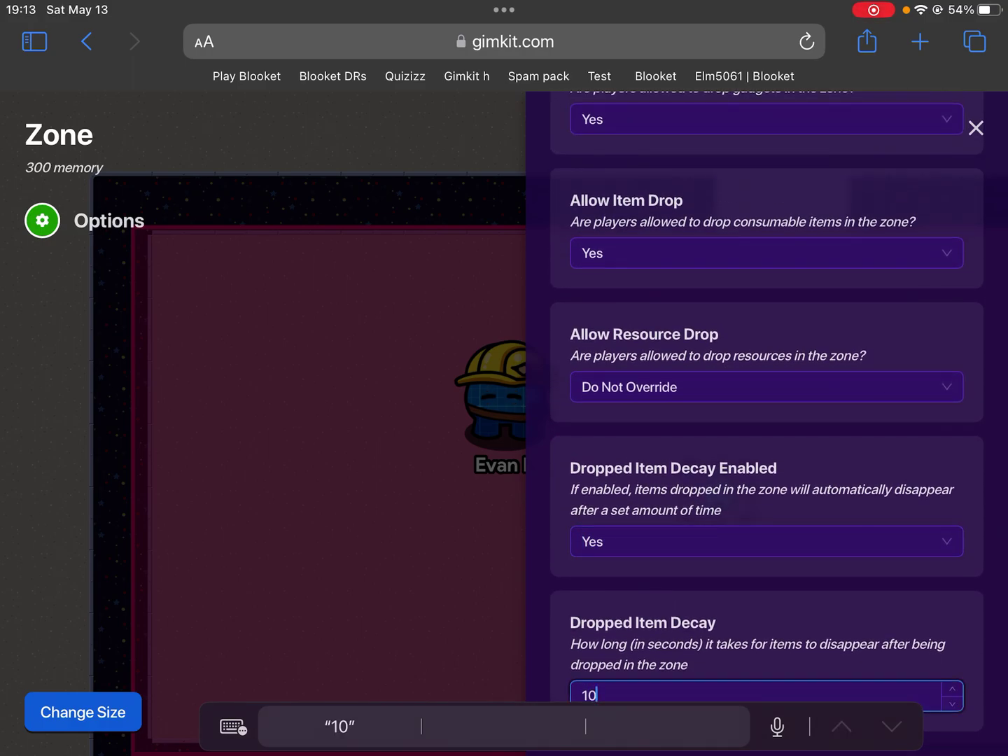
key(Escape)
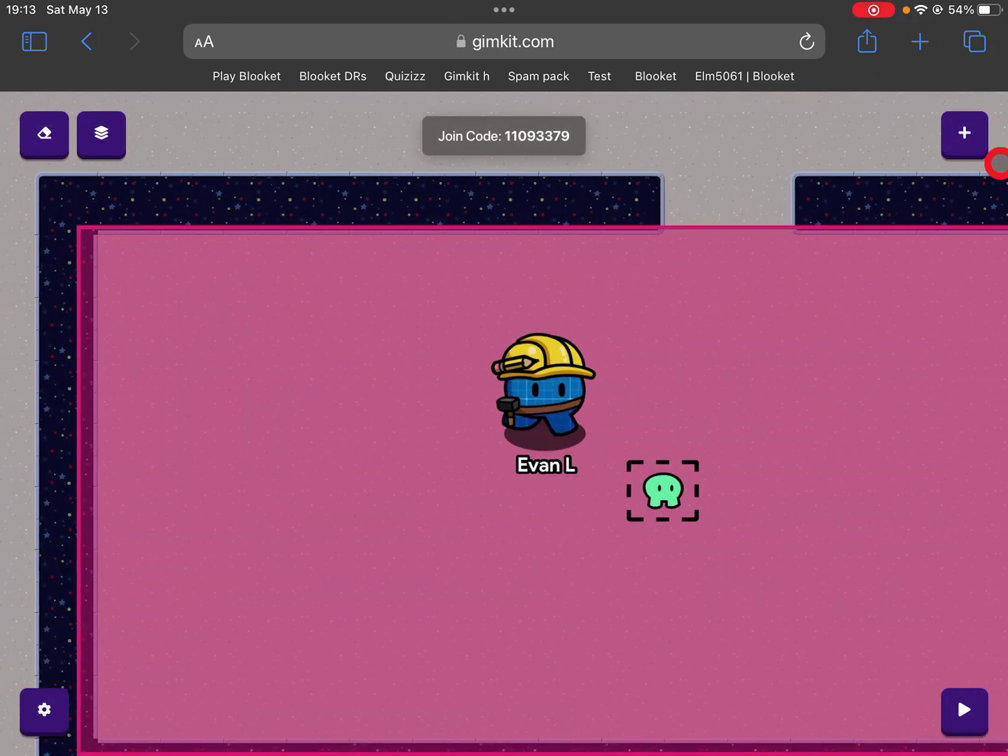
Place an Item Spawner at the room's top right, set to give a Legendary Zapper.
click(964, 146)
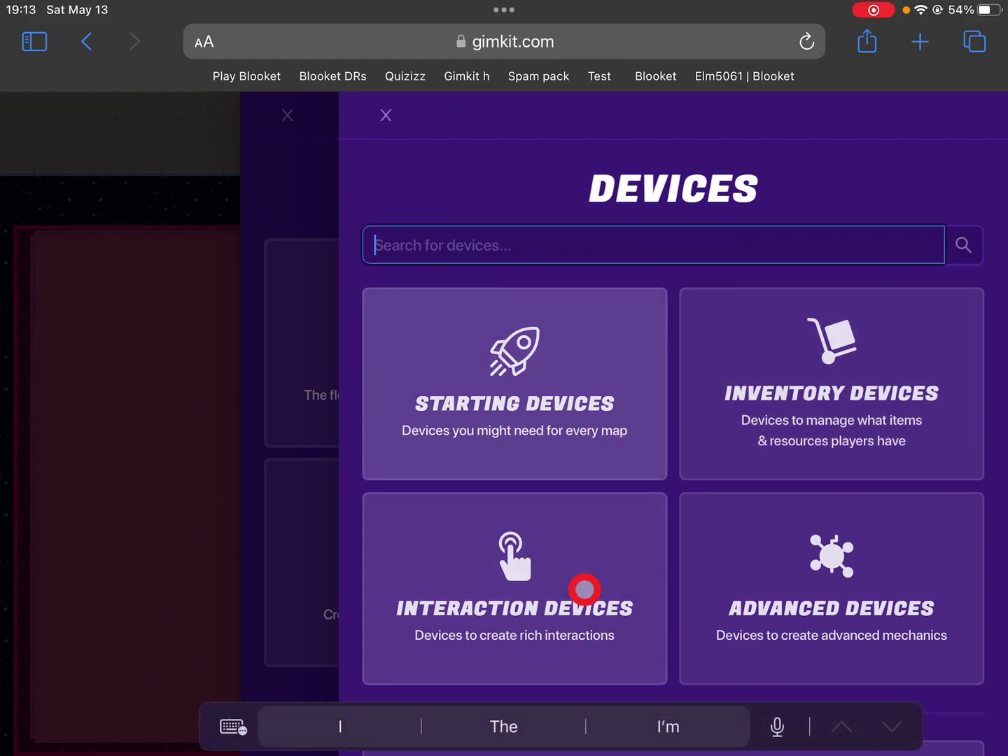
text(Item)
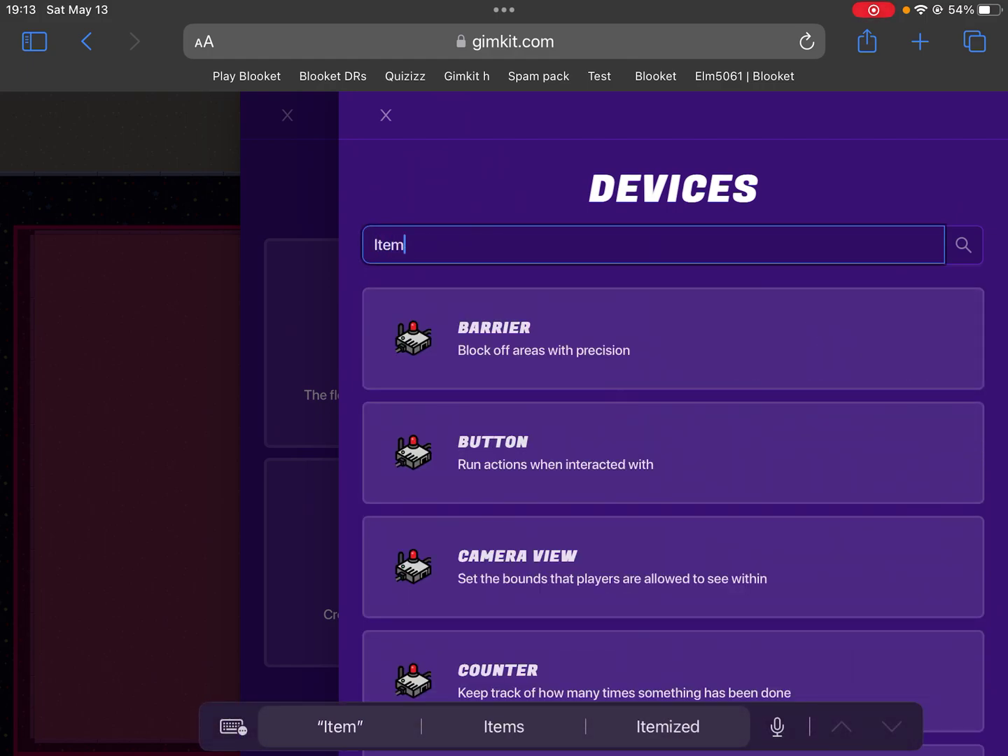
click(673, 567)
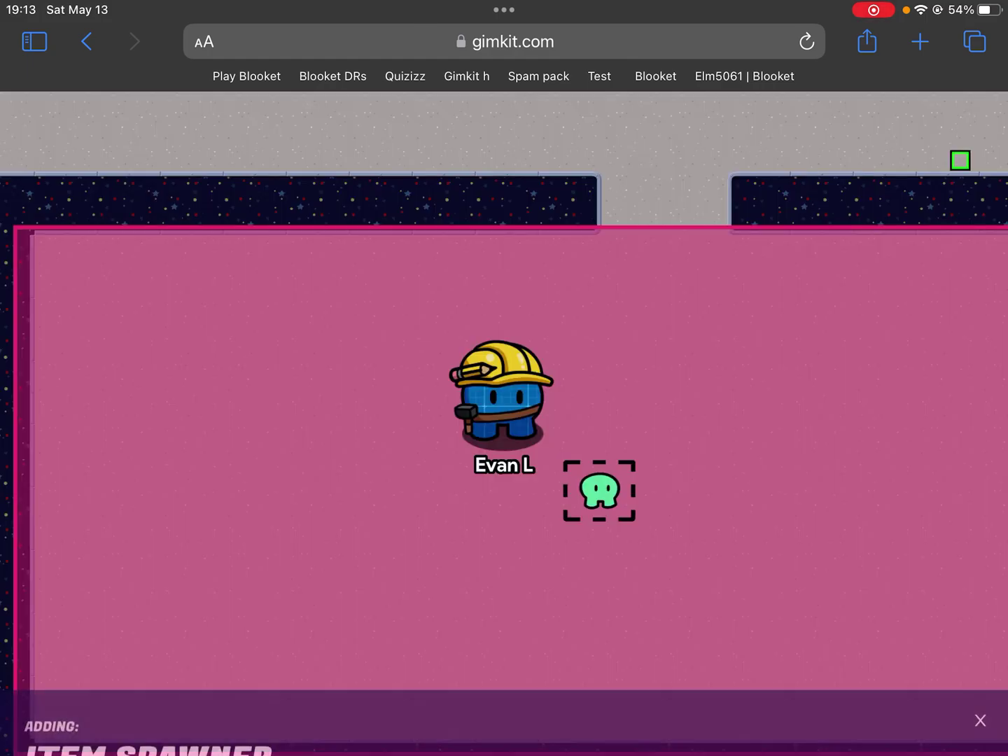
click(906, 288)
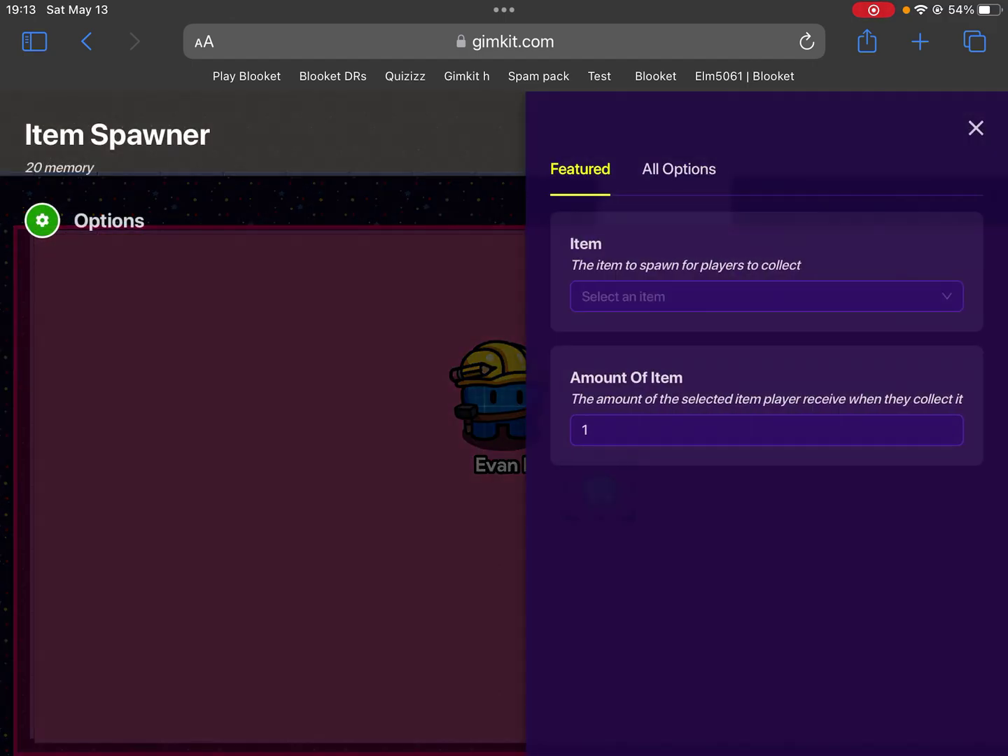
click(621, 297)
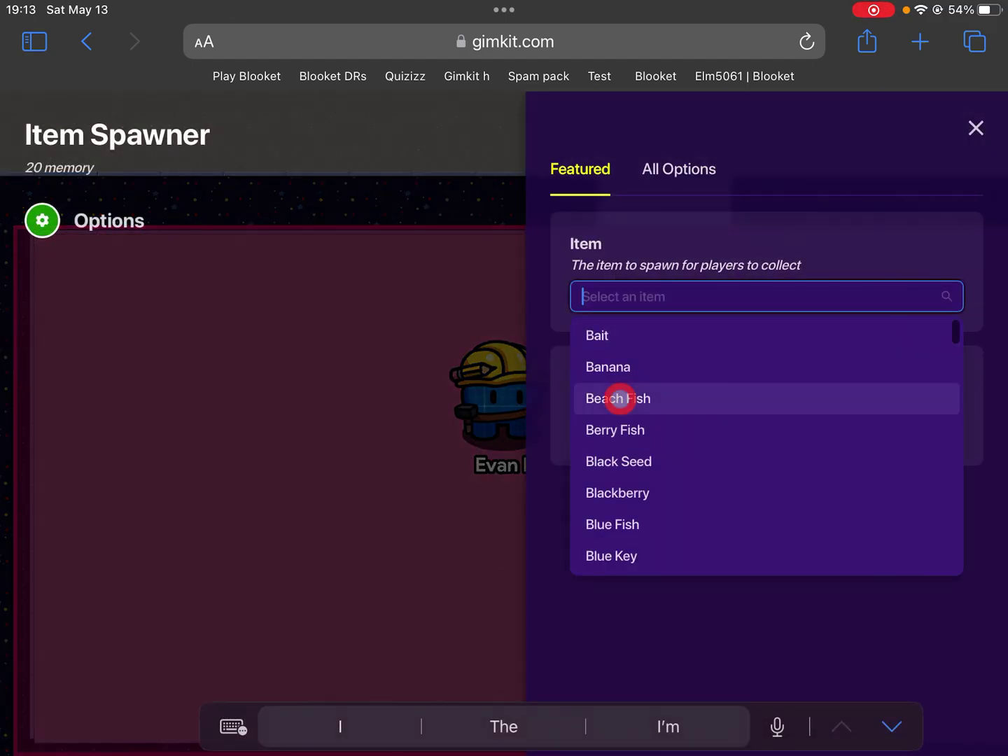
text(Zap)
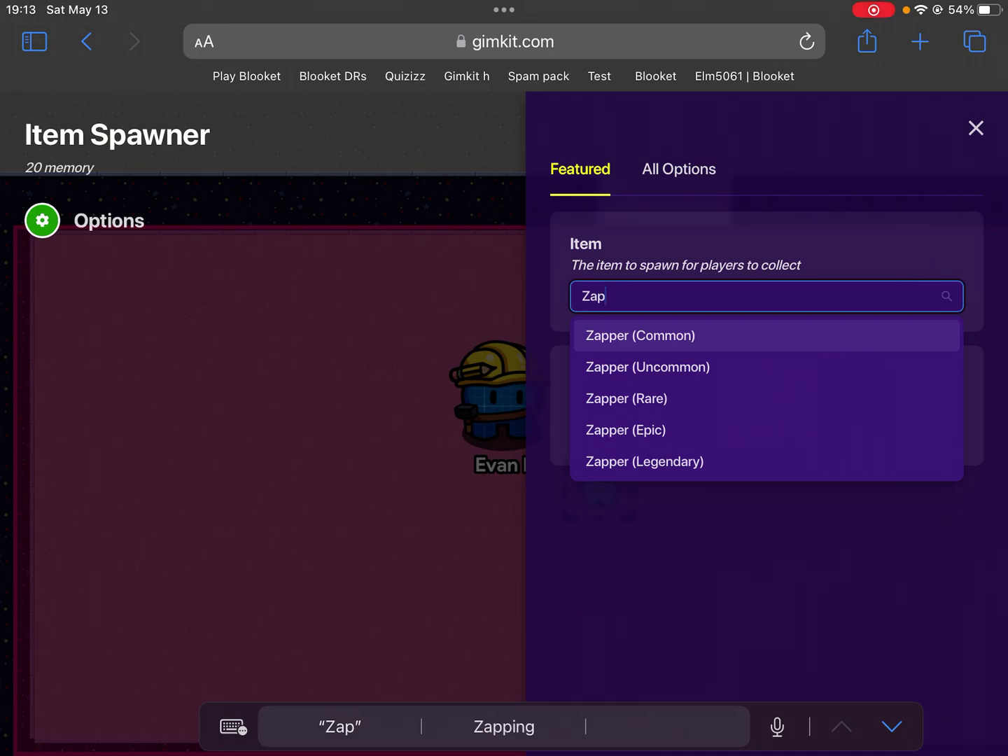
click(644, 462)
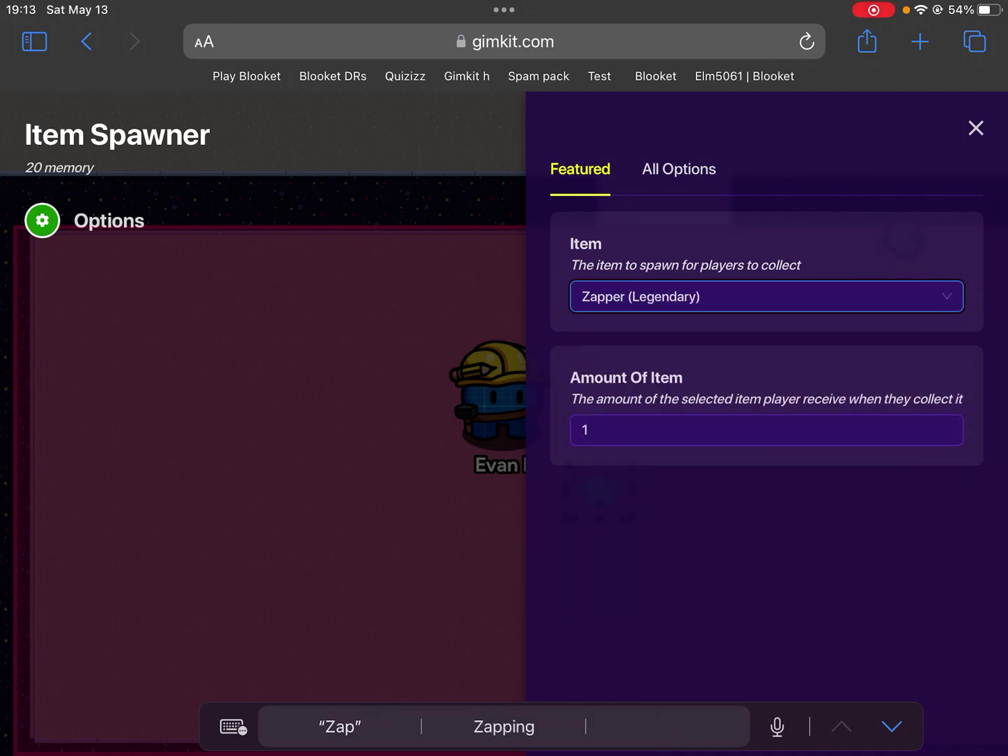
click(976, 128)
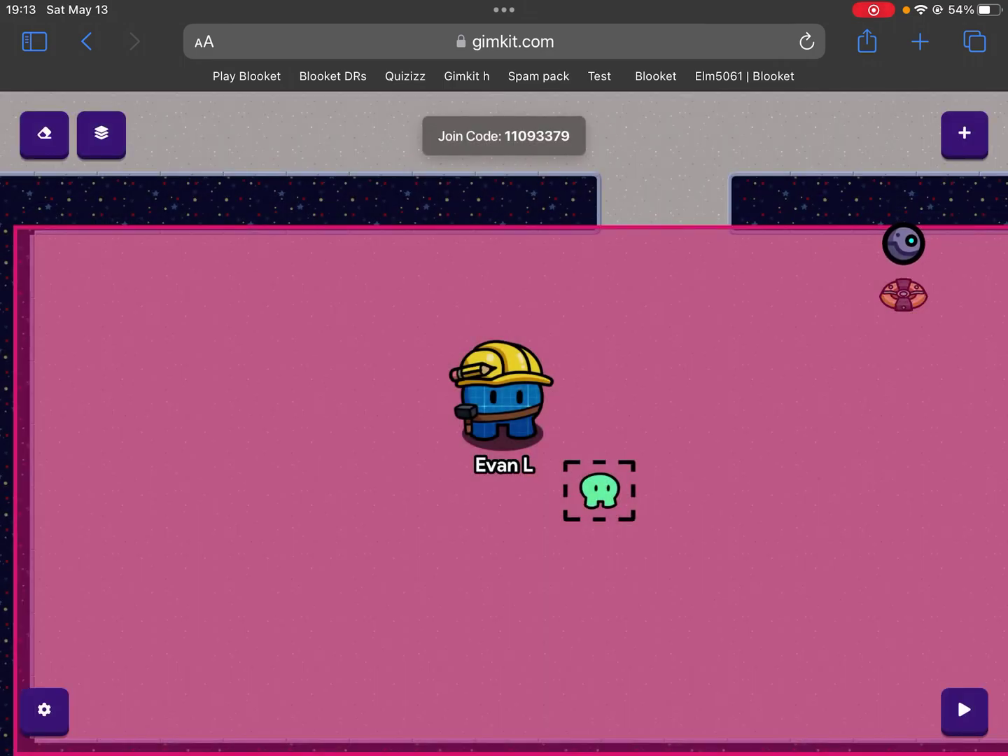
Start a test game and walk the character over to the Zapper.
click(964, 708)
click(964, 709)
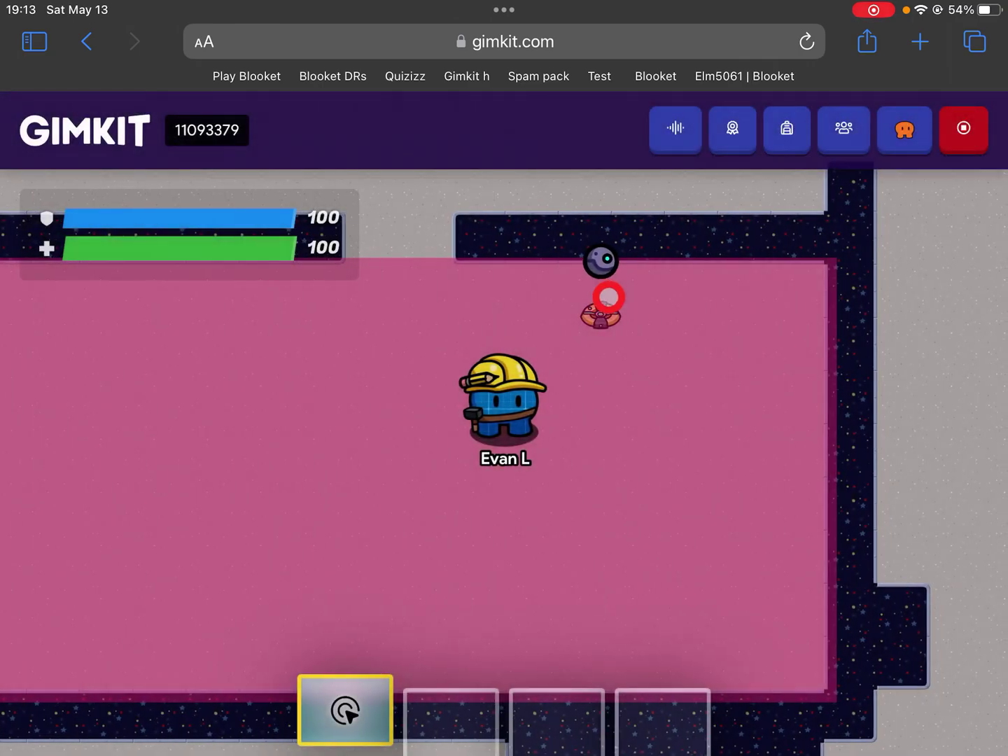
key(w)
key(a)
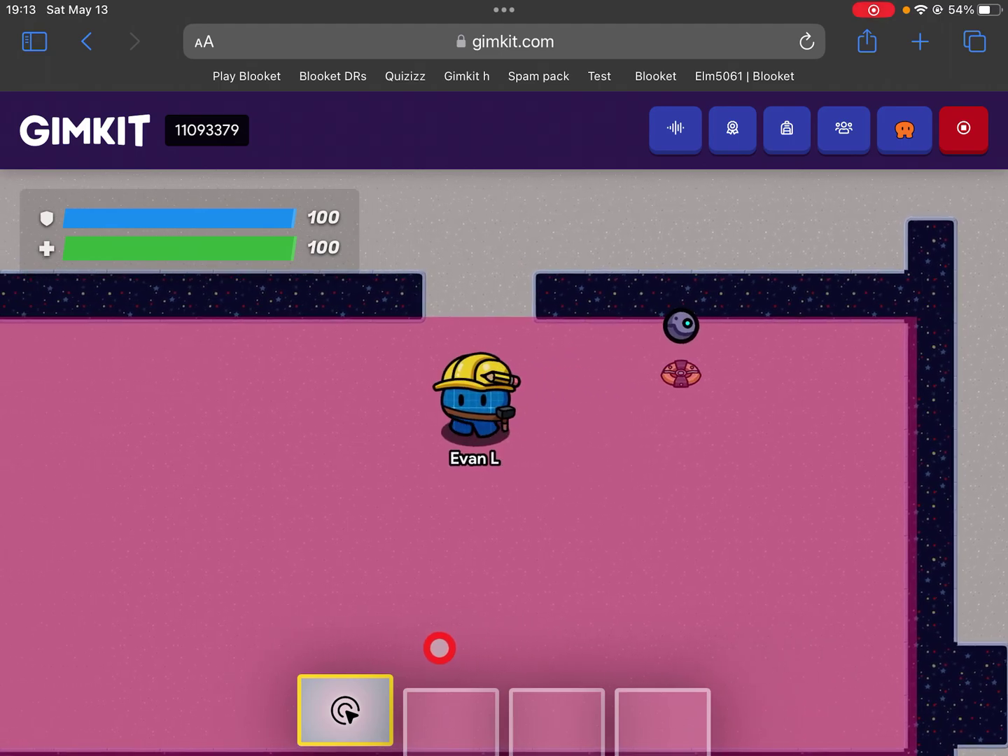
key(d)
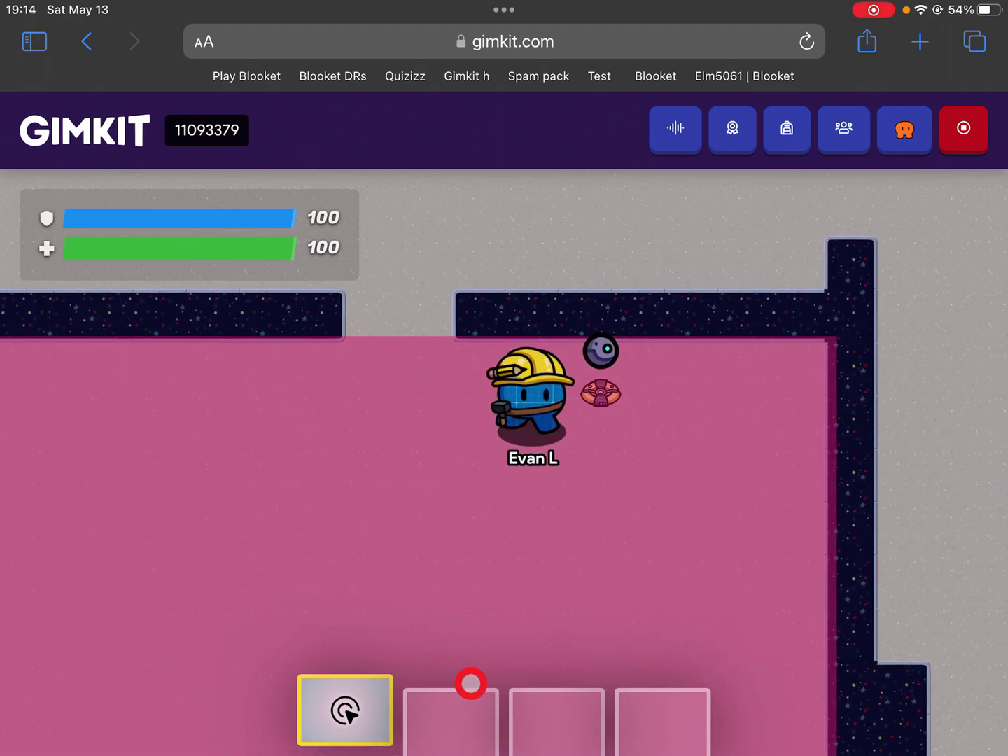
Collect and equip the Zapper, firing it across the room.
click(526, 705)
key(a)
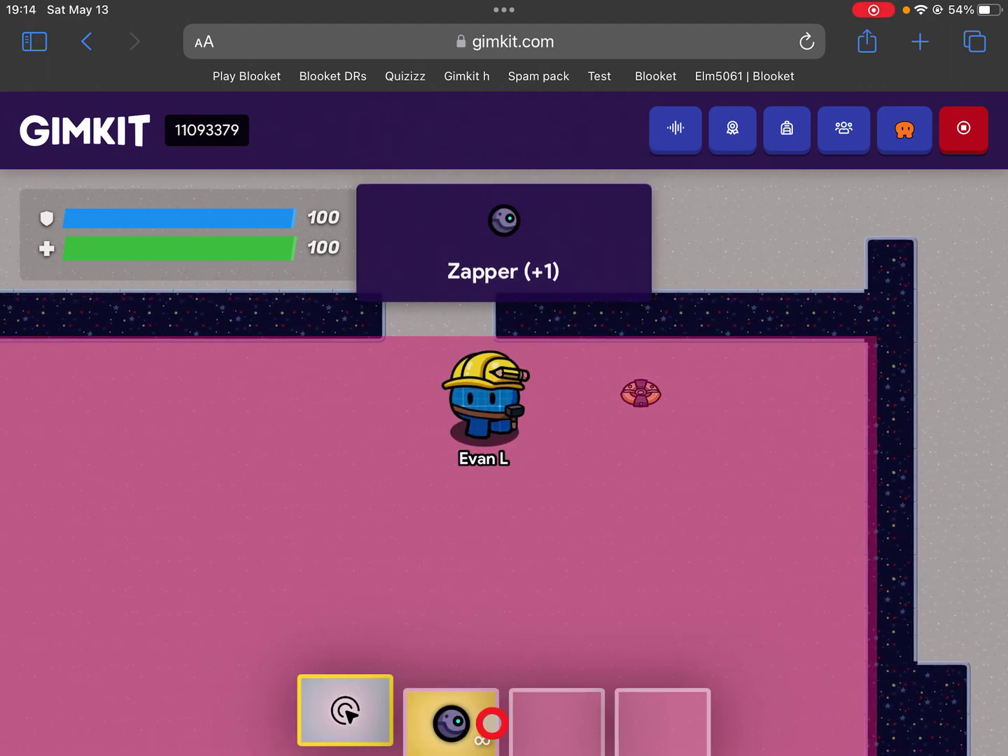
click(473, 720)
drag(552, 579, 696, 464)
key(s)
click(696, 463)
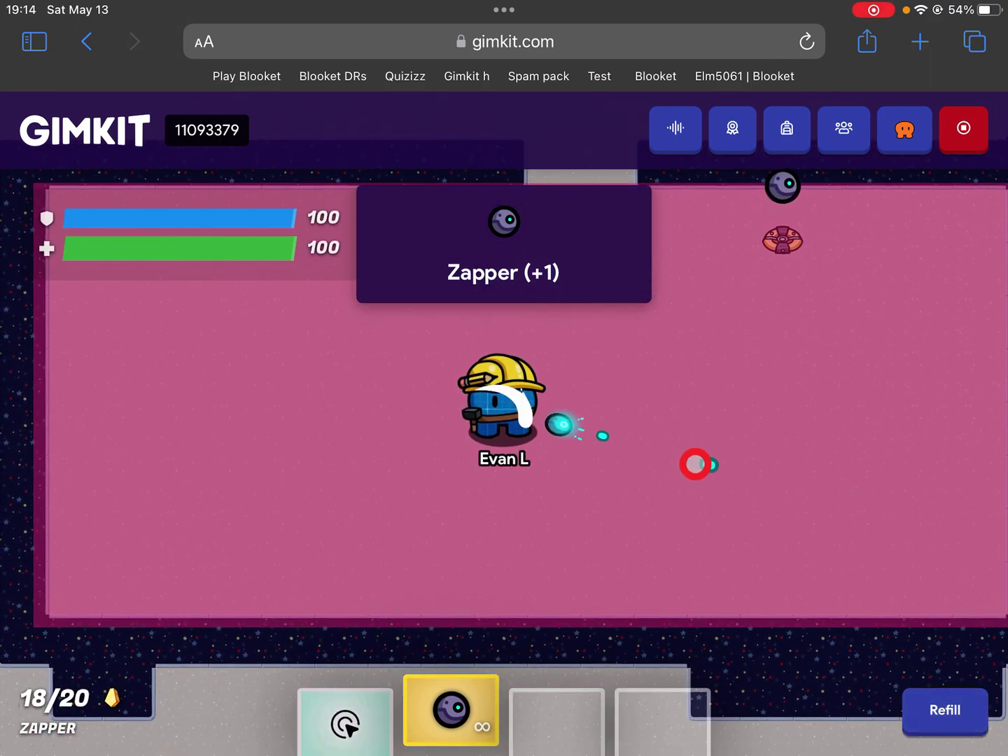
key(a)
click(696, 464)
Walk around the pink room, out through the wall gap and back toward the zapper.
key(w)
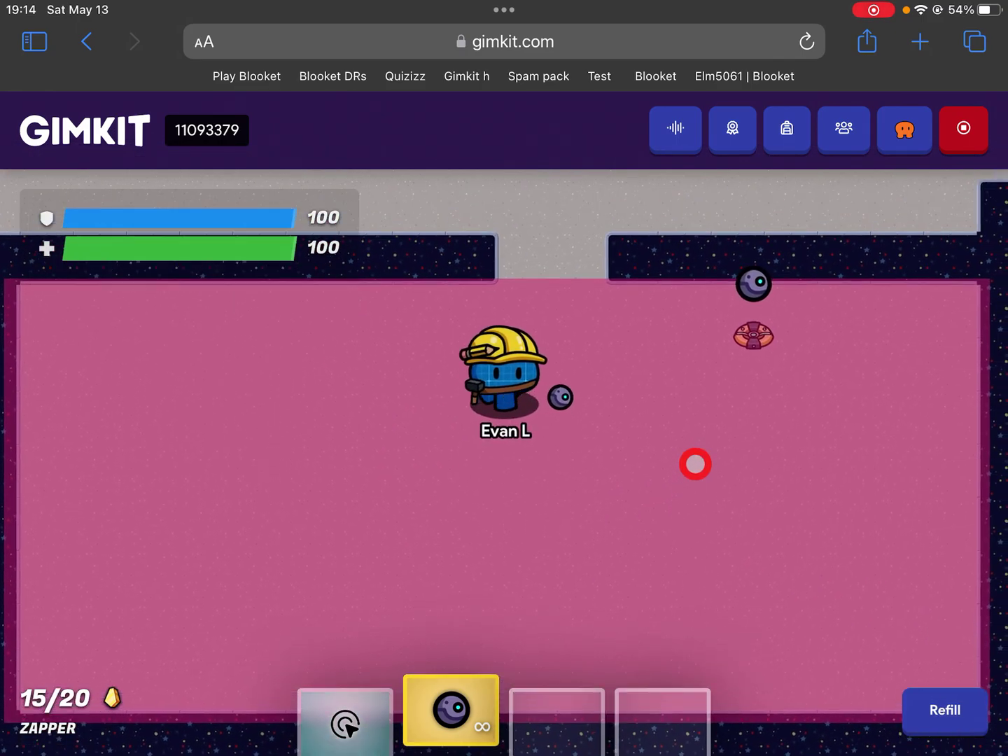
key(a)
key(s)
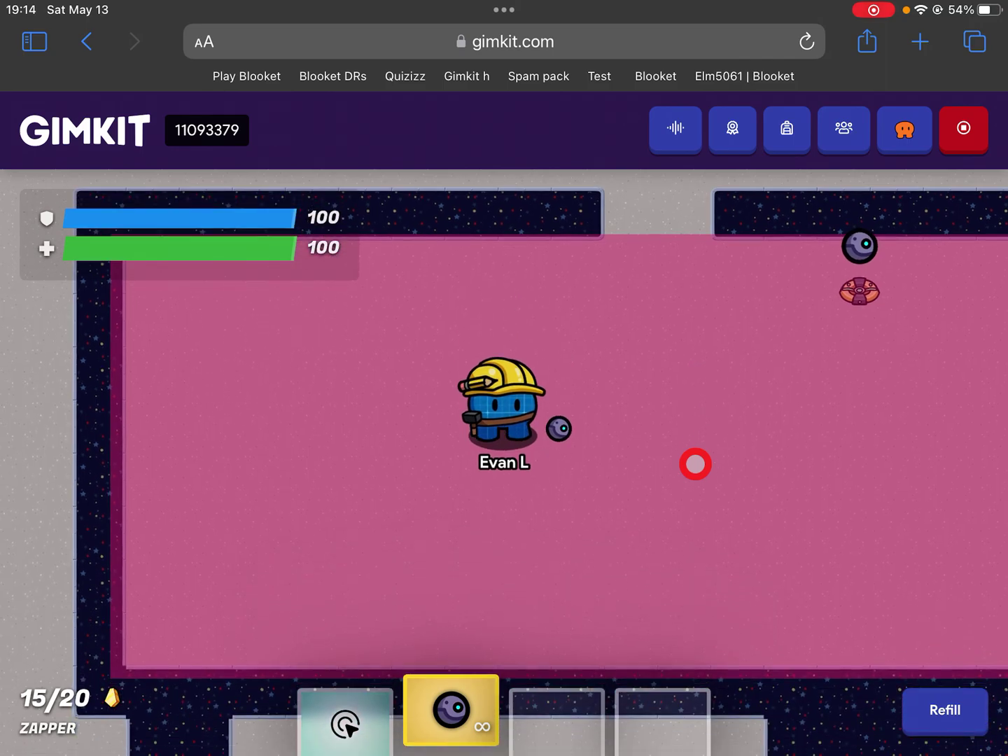
key(d)
key(d)
key(w)
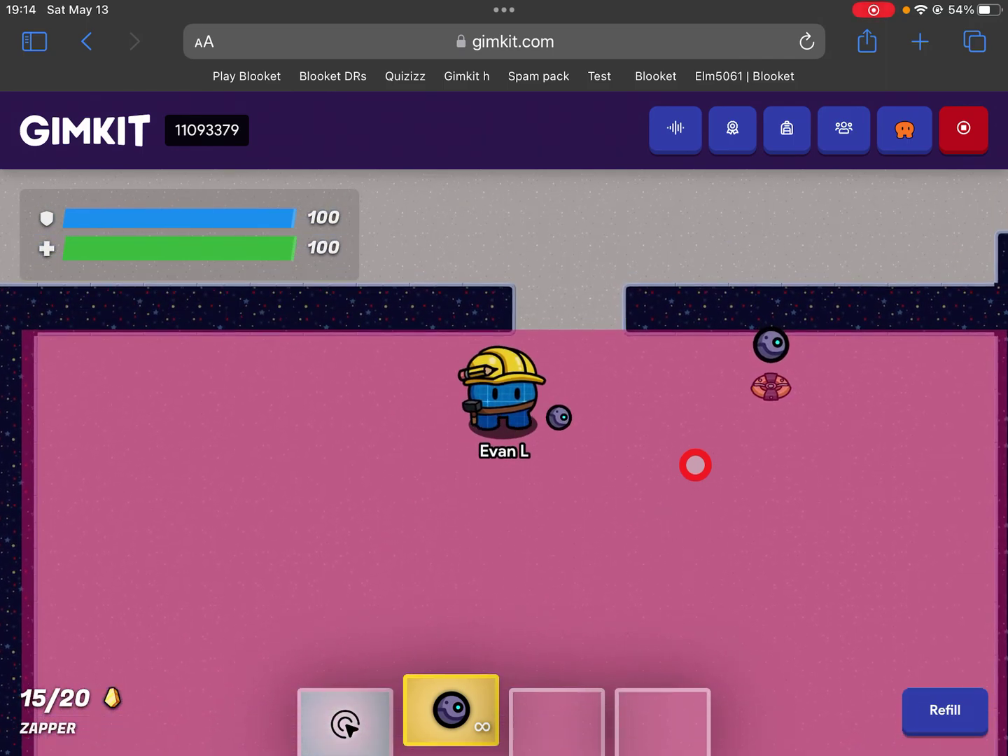
click(695, 465)
key(d)
key(w)
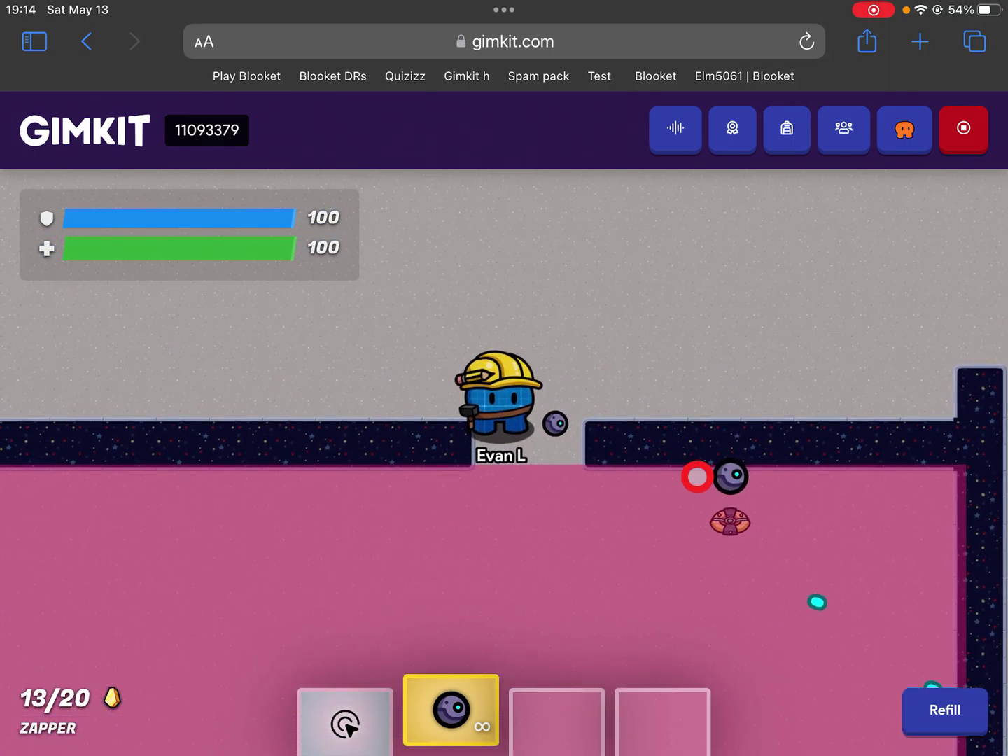
key(s)
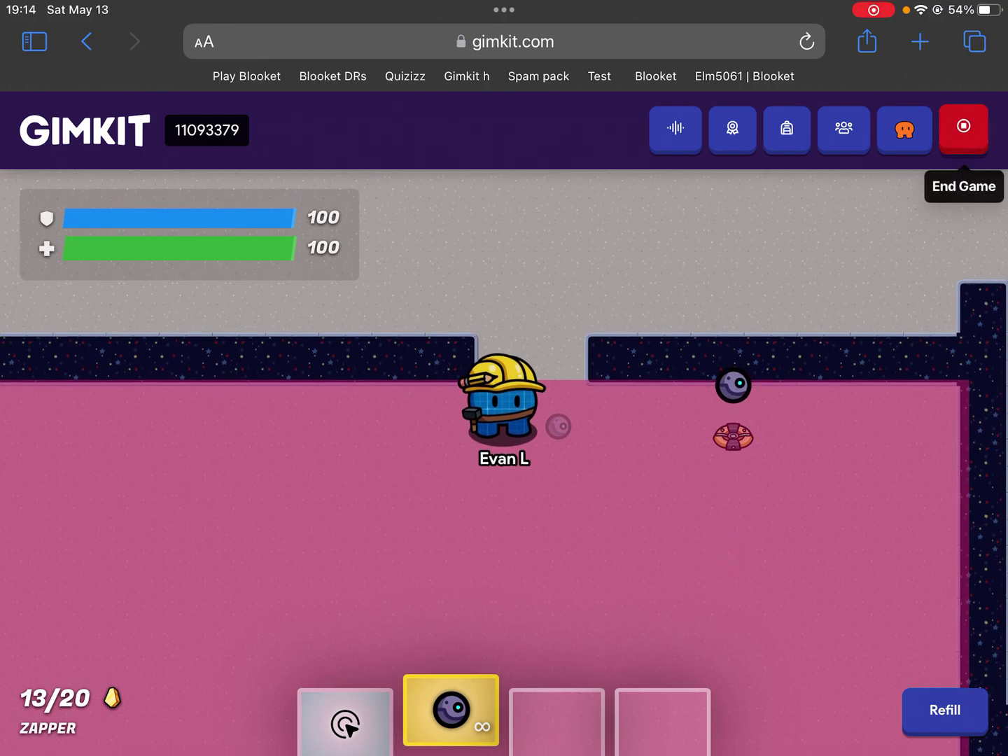
key(s)
key(a)
key(w)
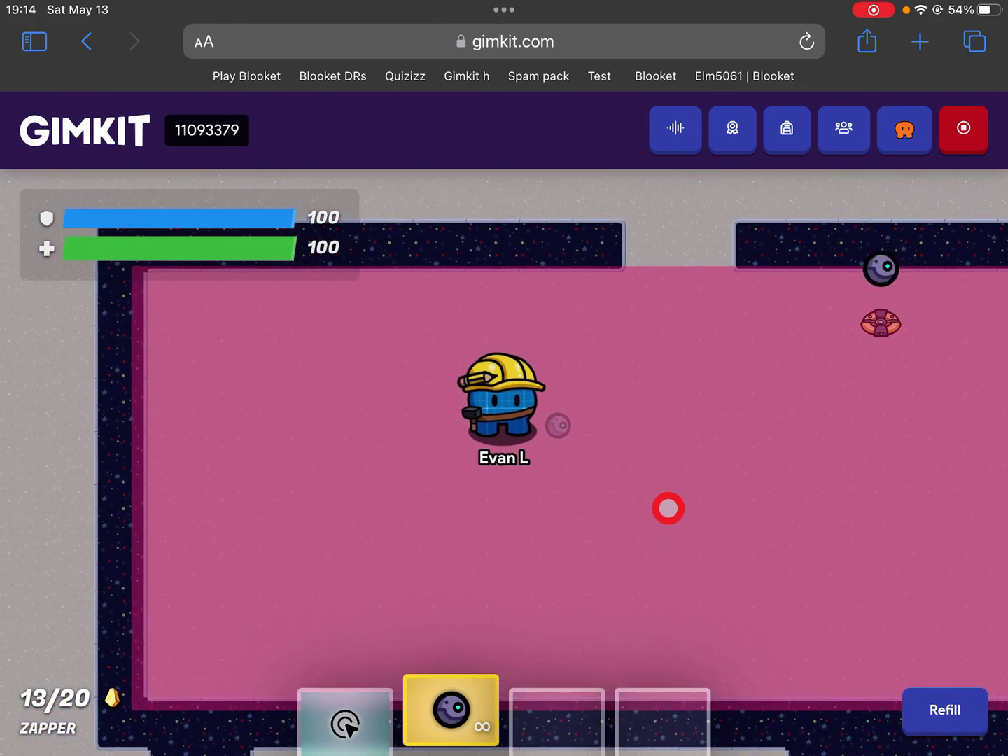
key(d)
key(w)
key(s)
key(w)
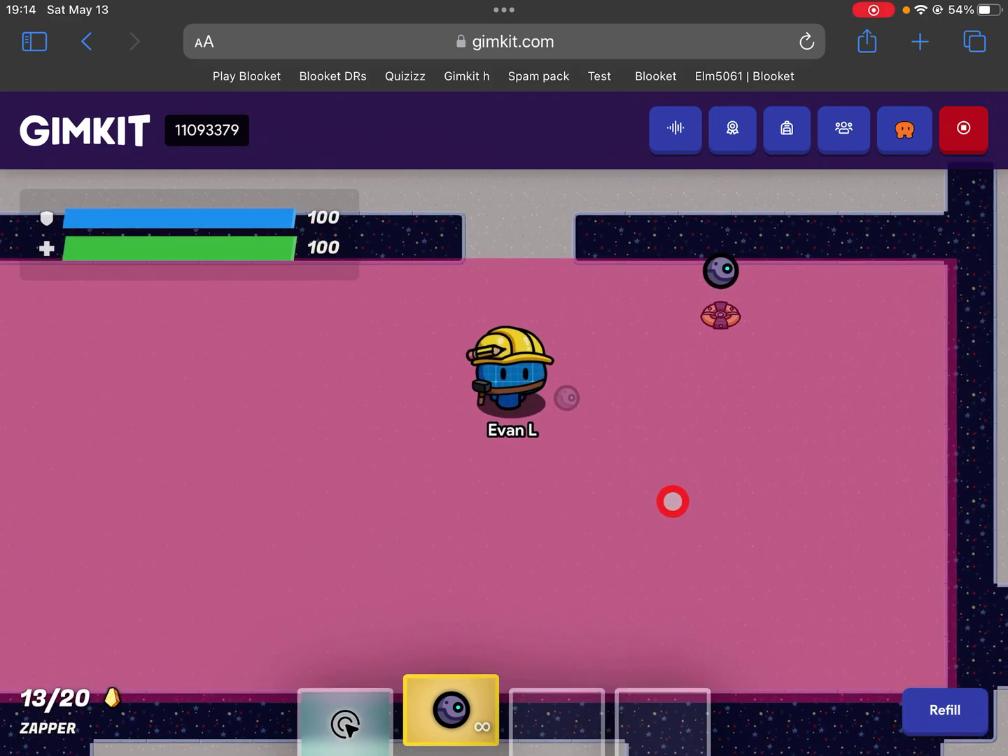
key(a)
key(d)
key(w)
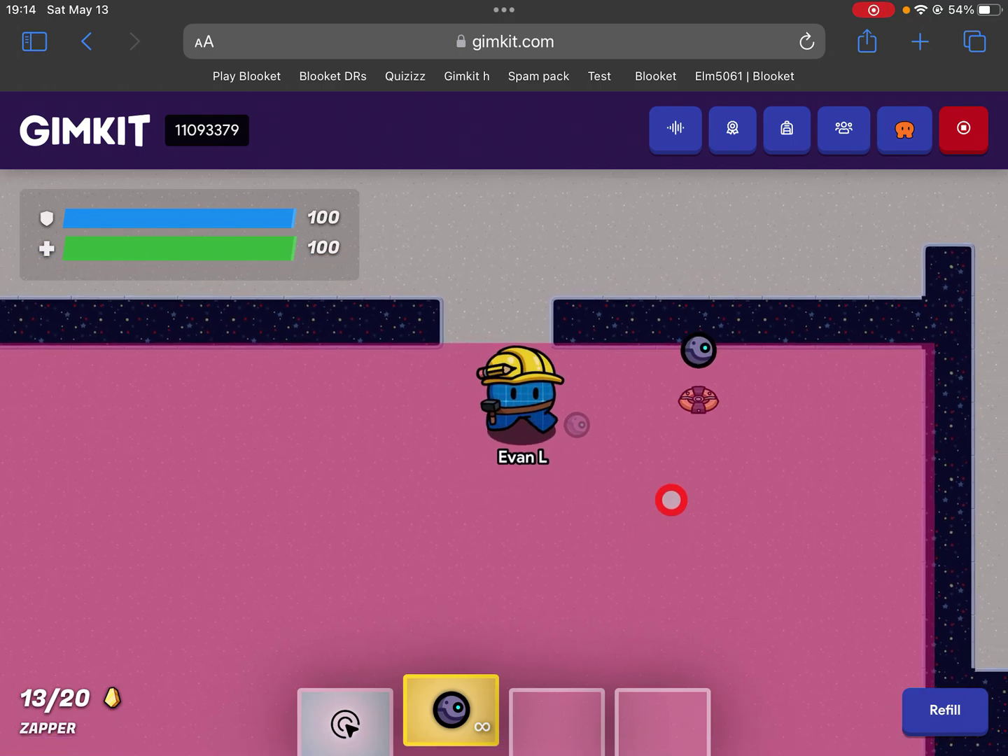
Collect the zapper again, then end the test game and restore the map.
click(563, 637)
click(520, 725)
key(a)
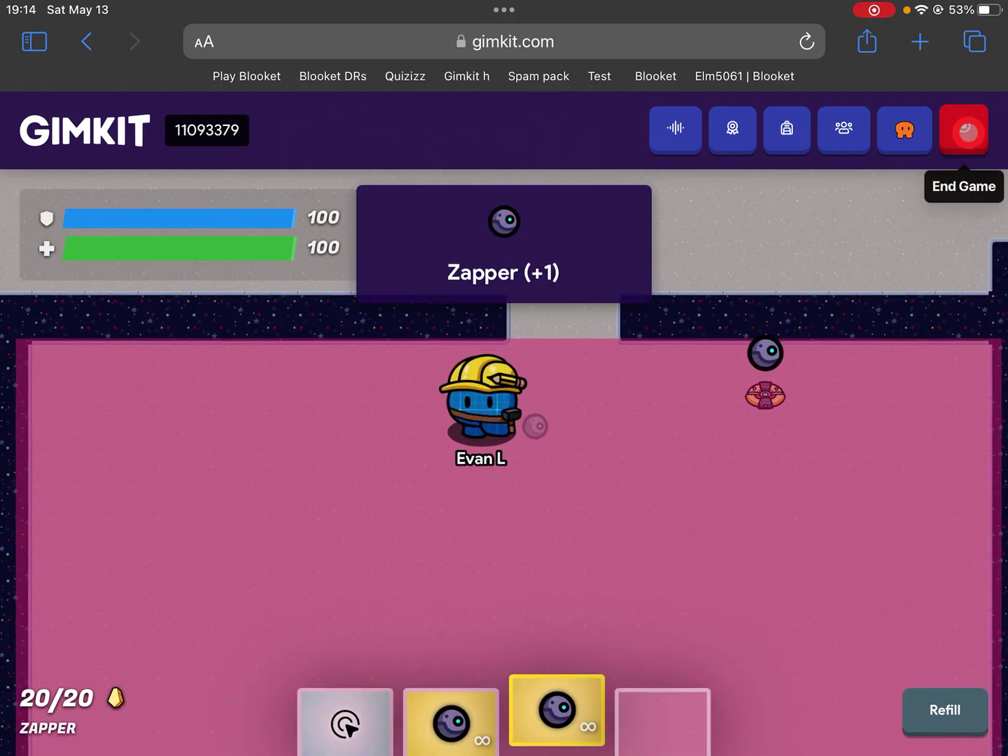
click(963, 127)
click(952, 719)
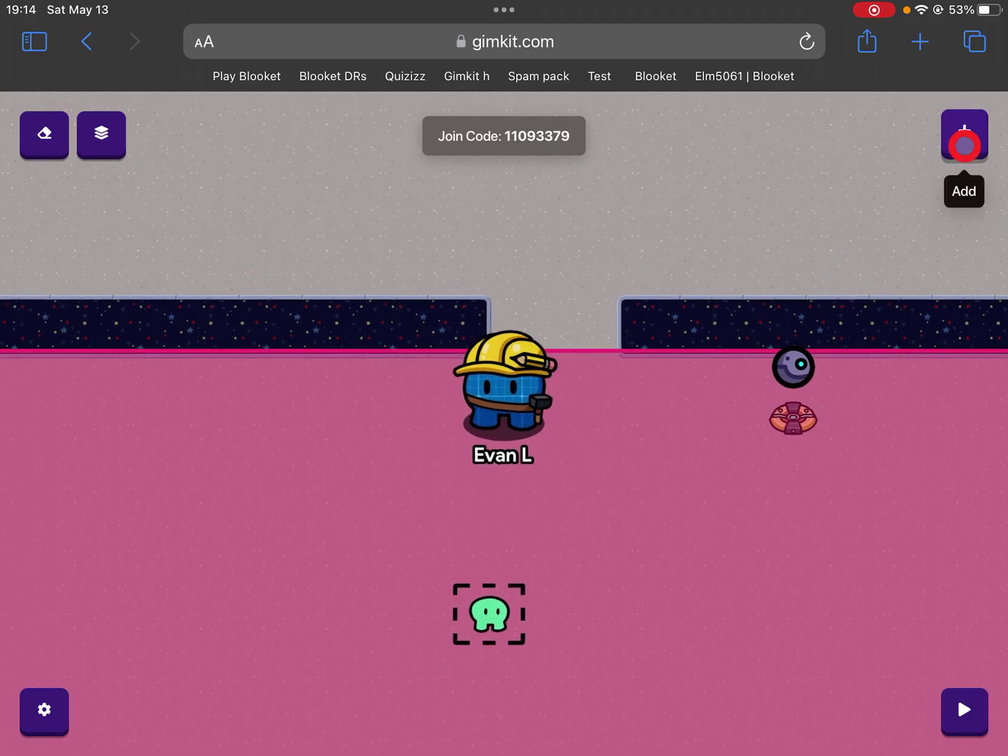
Search 'Spa' and add a Respawn device inside the room.
click(963, 136)
click(704, 256)
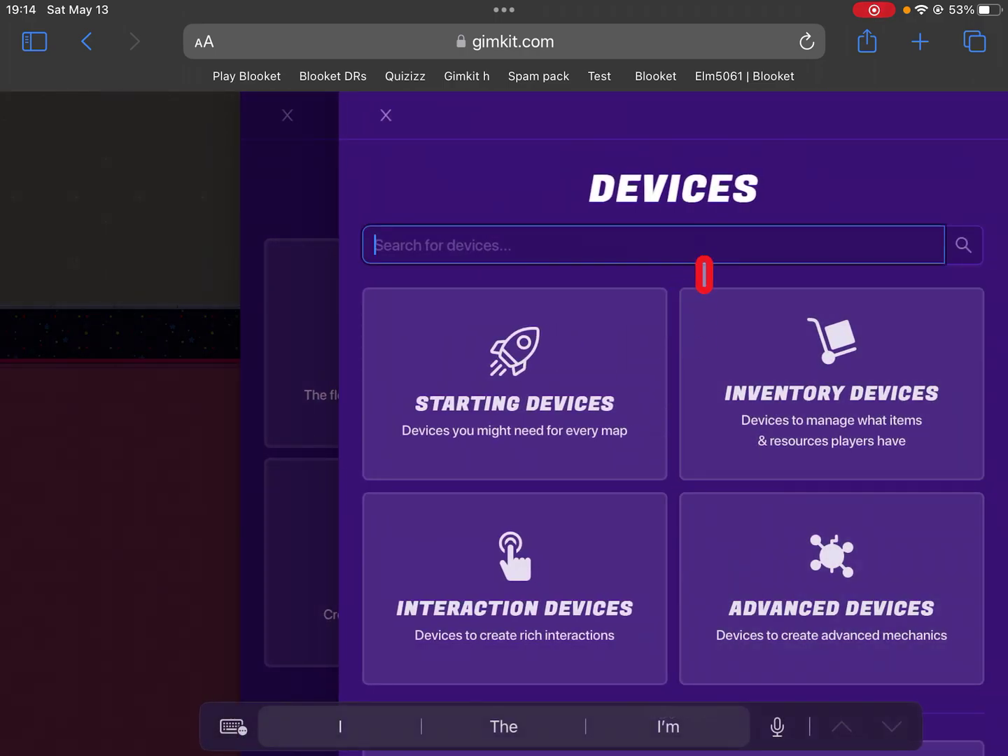
text(Spq)
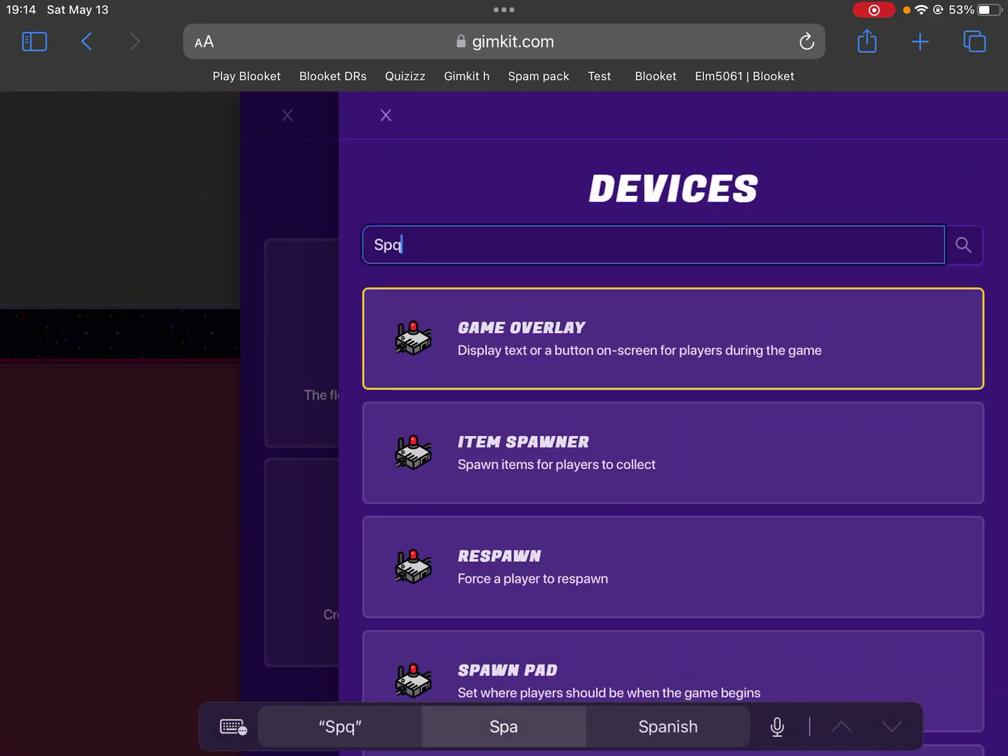
key(BackSpace)
text(a)
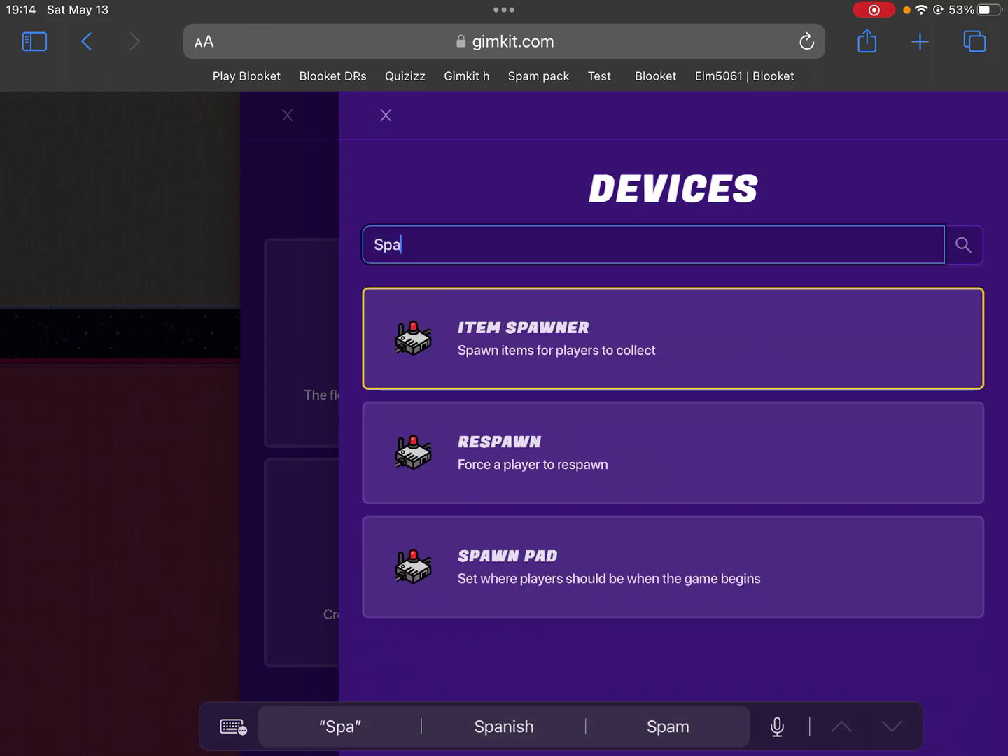
click(673, 453)
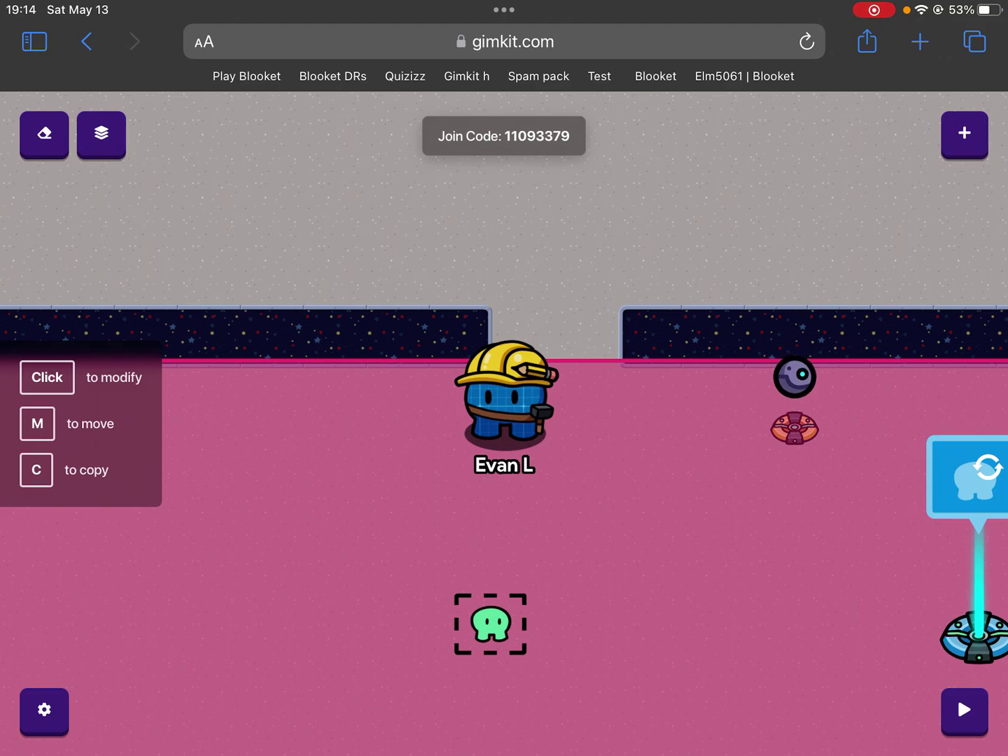
Add a Spawn Pad in the wall gap above the room and start a test game.
click(964, 132)
click(654, 245)
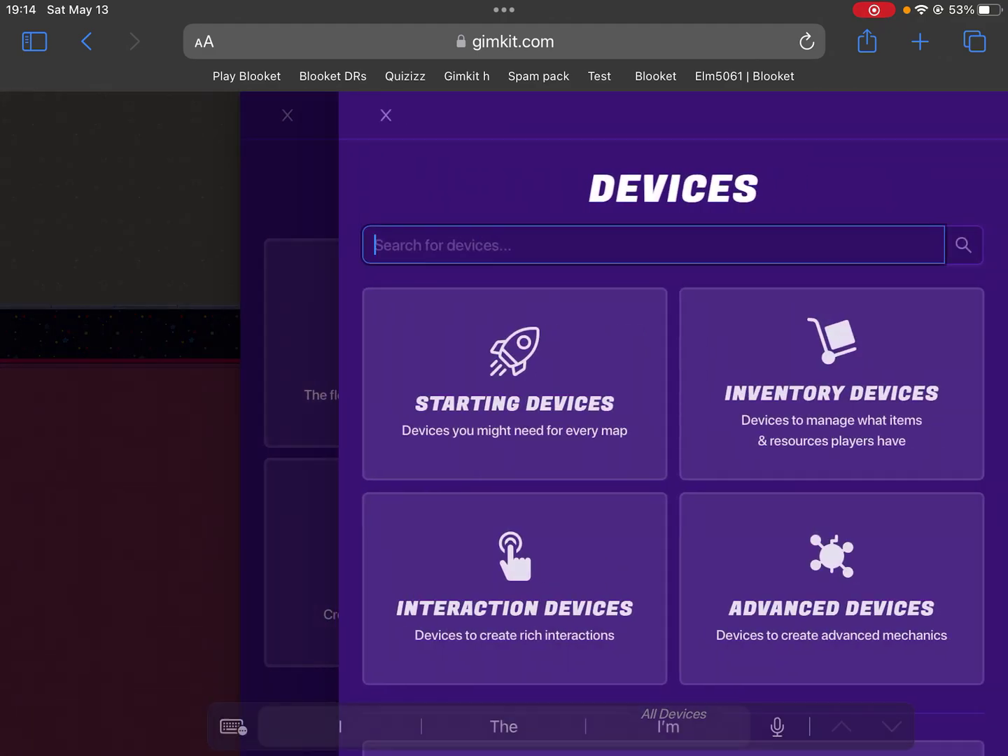
text(Spaw)
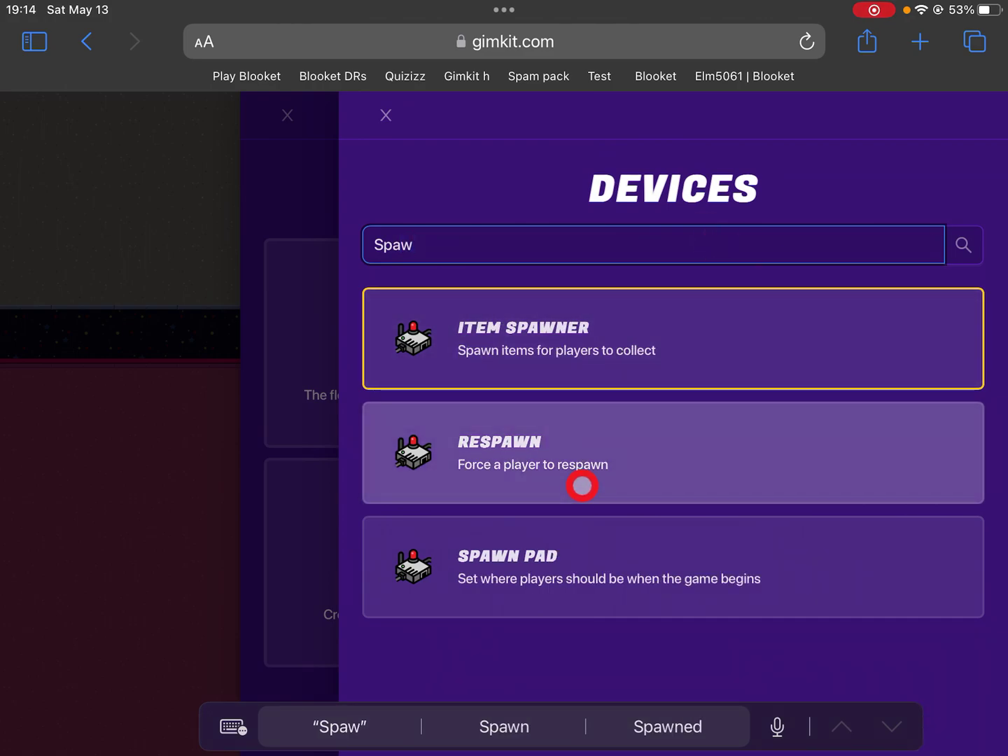
click(575, 563)
drag(493, 381, 568, 280)
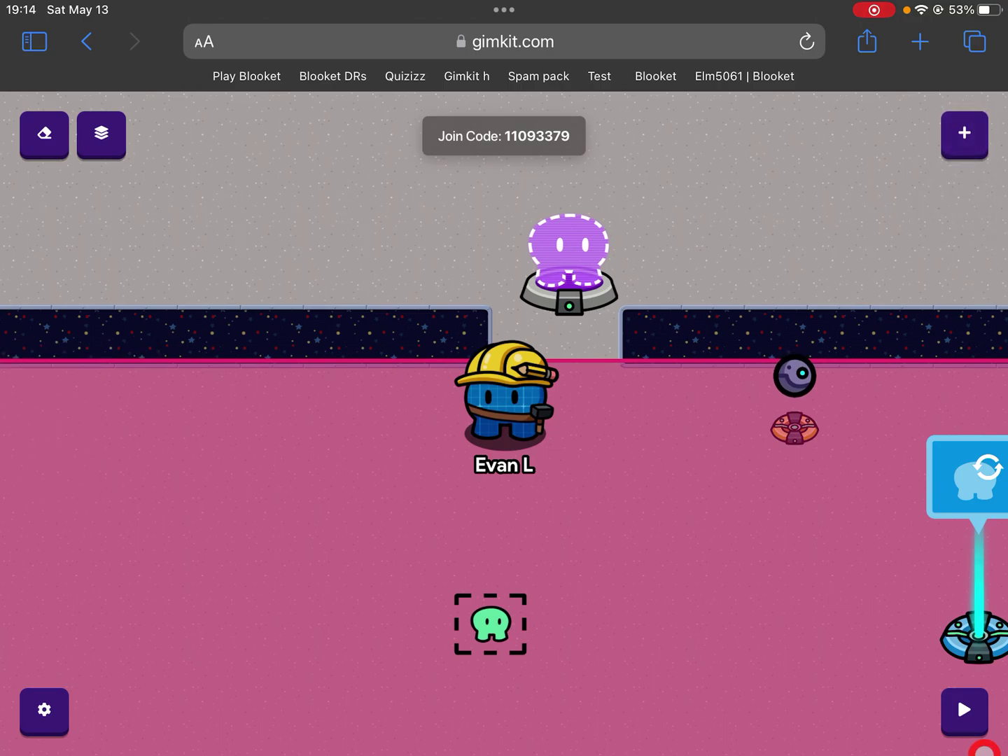
click(952, 722)
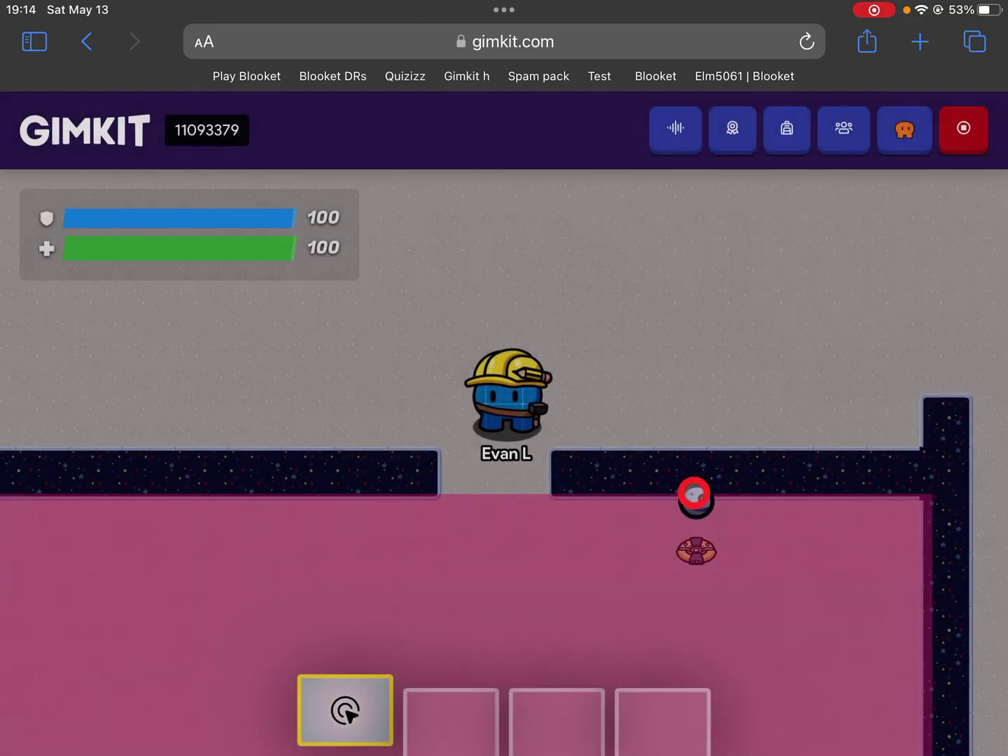
Walk into the pink room, grab the zapper, walk out, then end and restore the map.
drag(696, 491, 631, 633)
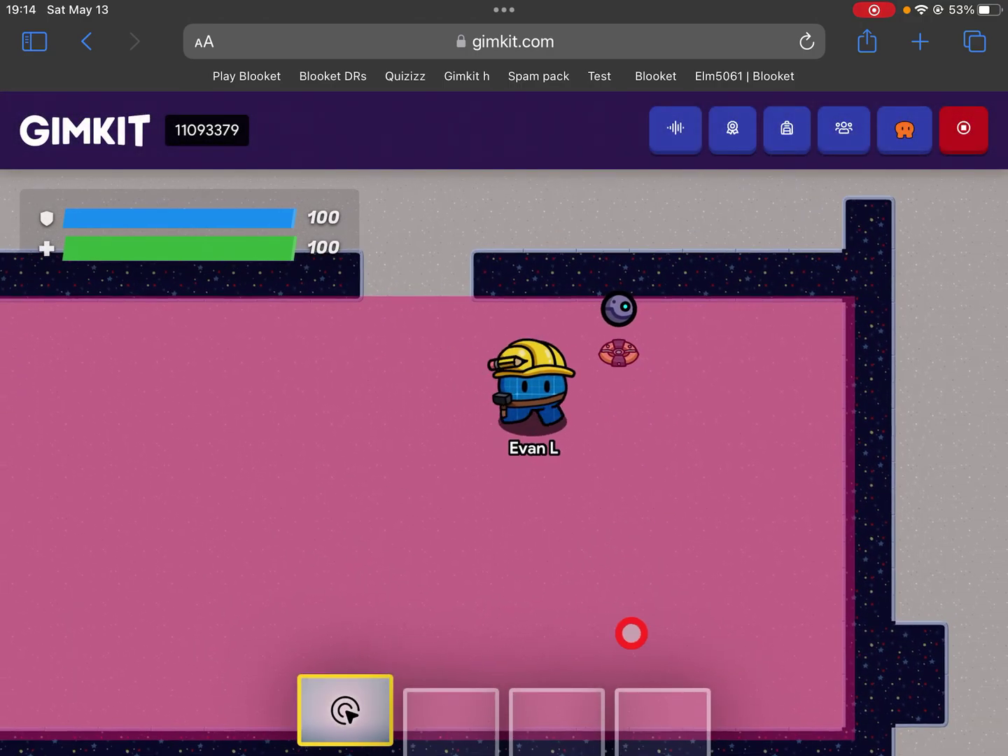
click(599, 665)
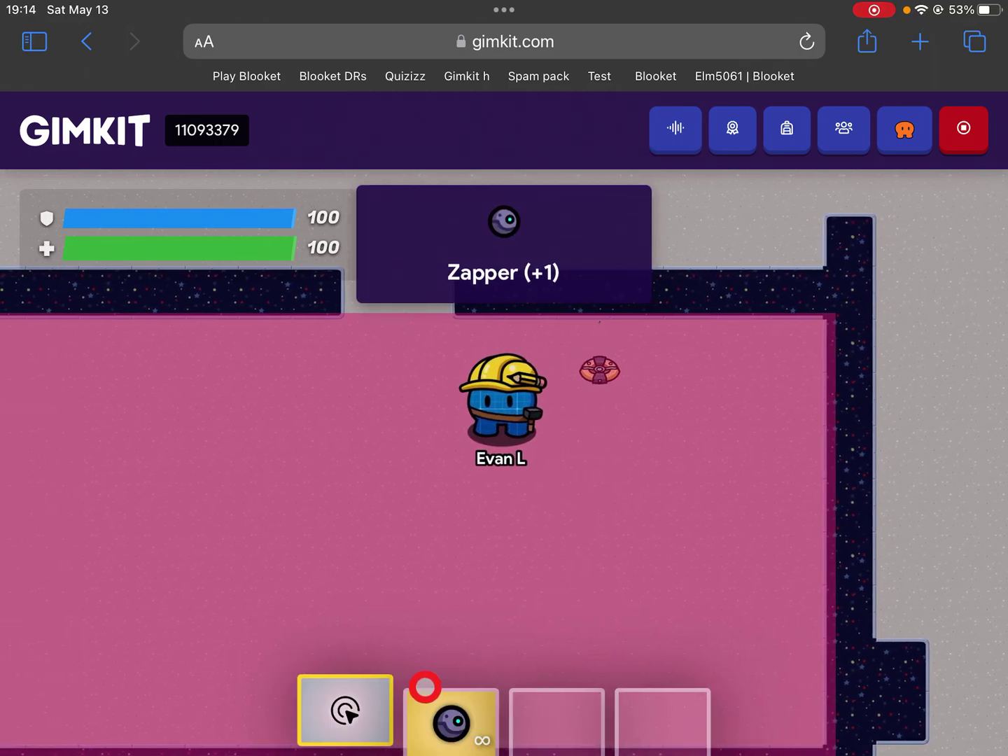
mouse_move(686, 495)
mouse_down()
mouse_move(684, 333)
mouse_move(403, 309)
mouse_up()
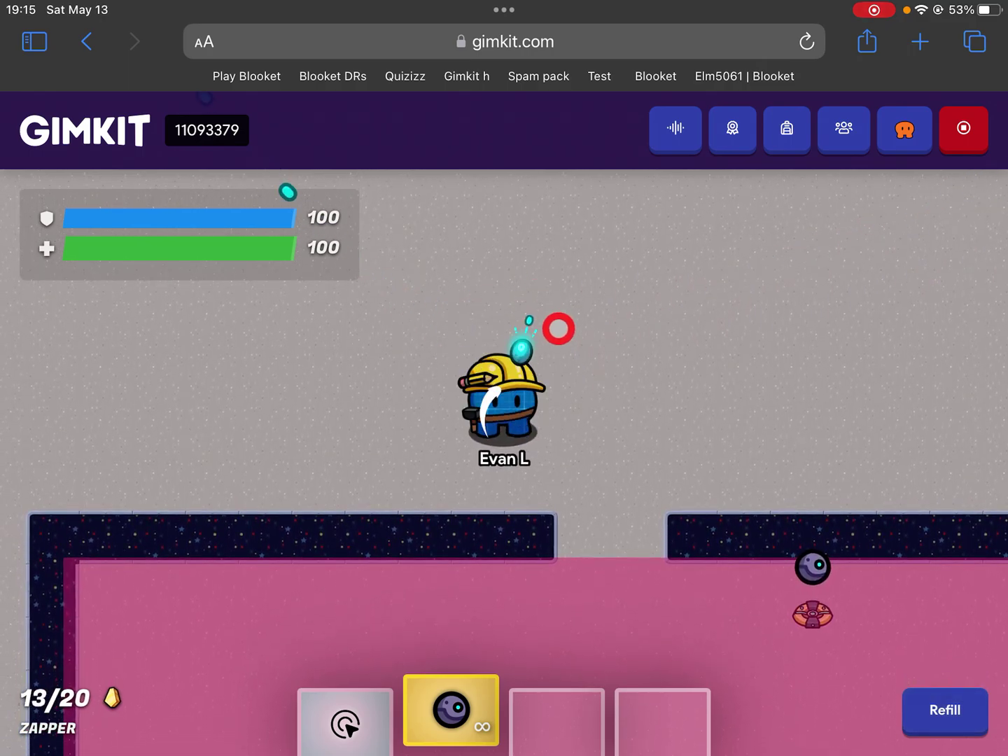
mouse_move(565, 481)
mouse_down()
mouse_move(527, 513)
mouse_move(554, 512)
mouse_move(506, 527)
mouse_move(513, 554)
mouse_move(599, 423)
mouse_move(716, 279)
mouse_move(577, 460)
mouse_move(632, 280)
mouse_move(600, 320)
mouse_move(688, 418)
mouse_up()
click(974, 139)
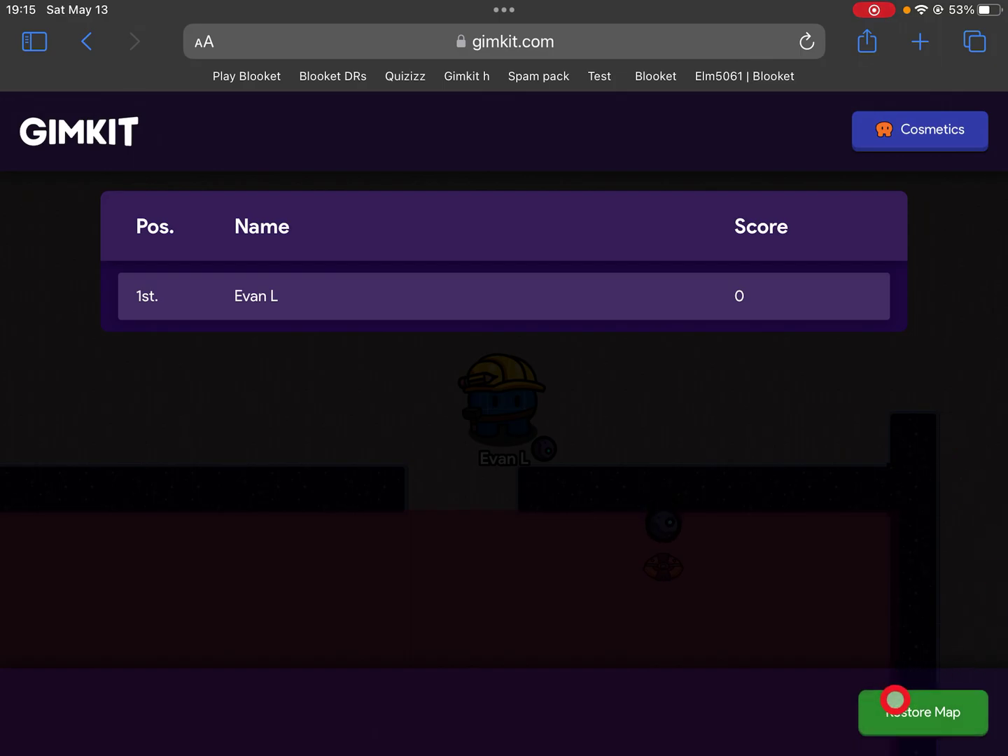
click(895, 698)
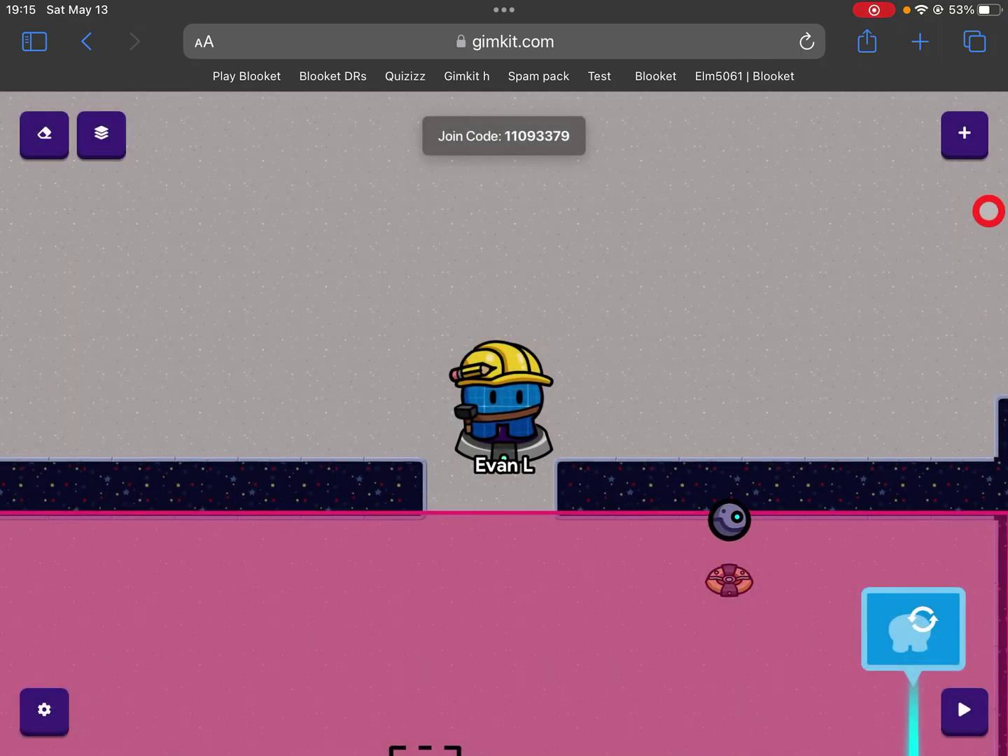
Add a Button above the wall, left of the gap.
click(965, 130)
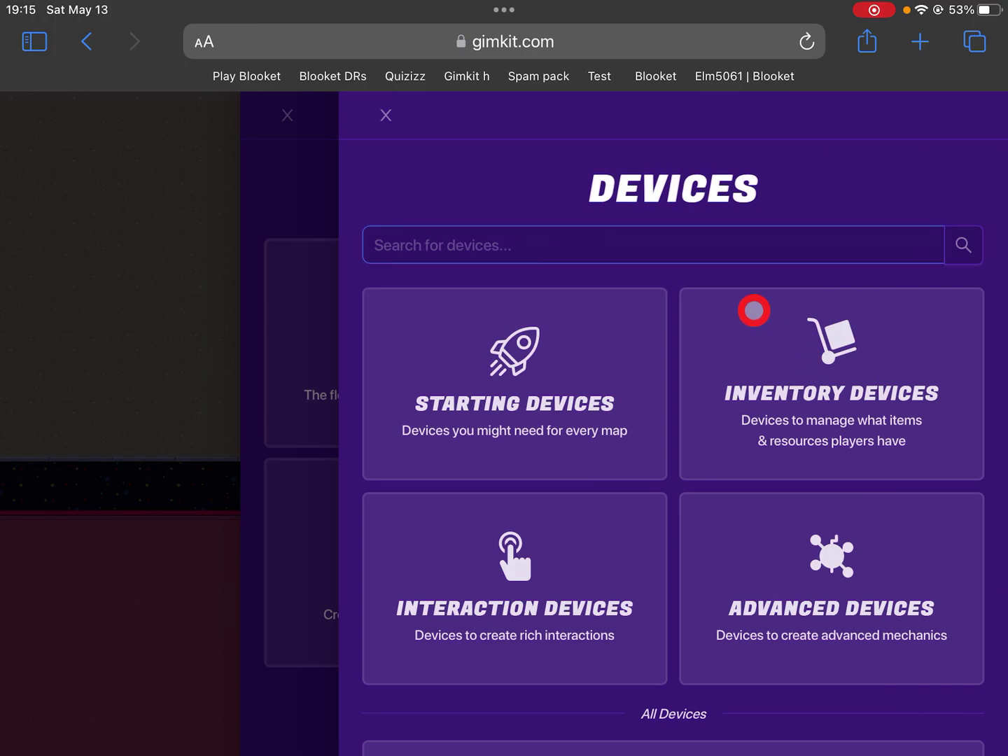
text(B)
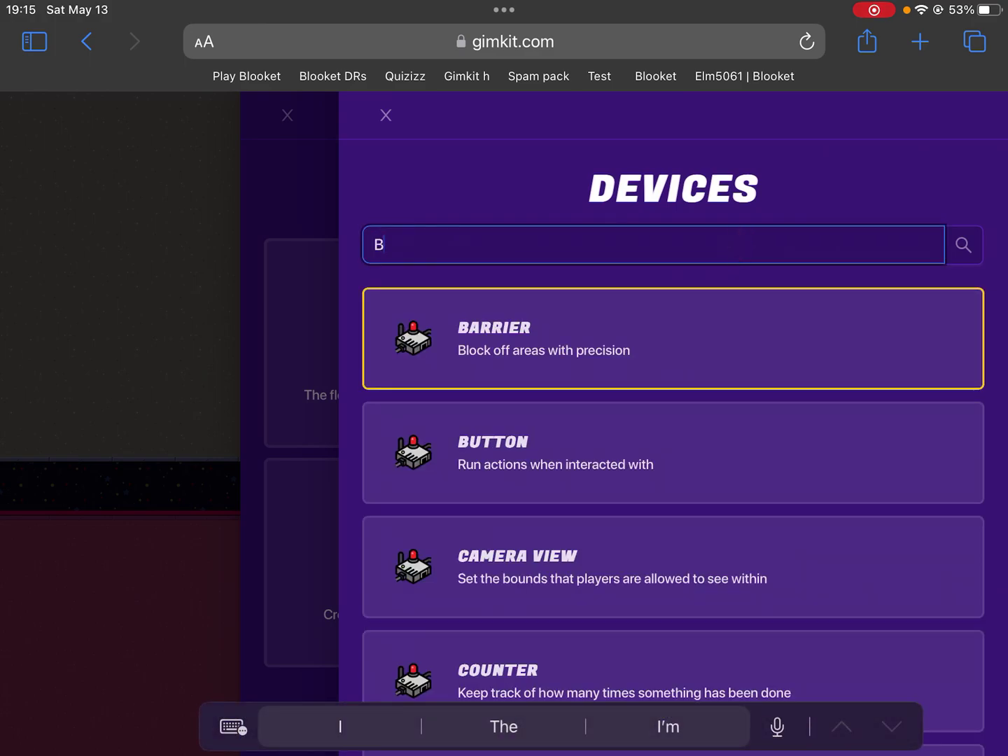
text(utt)
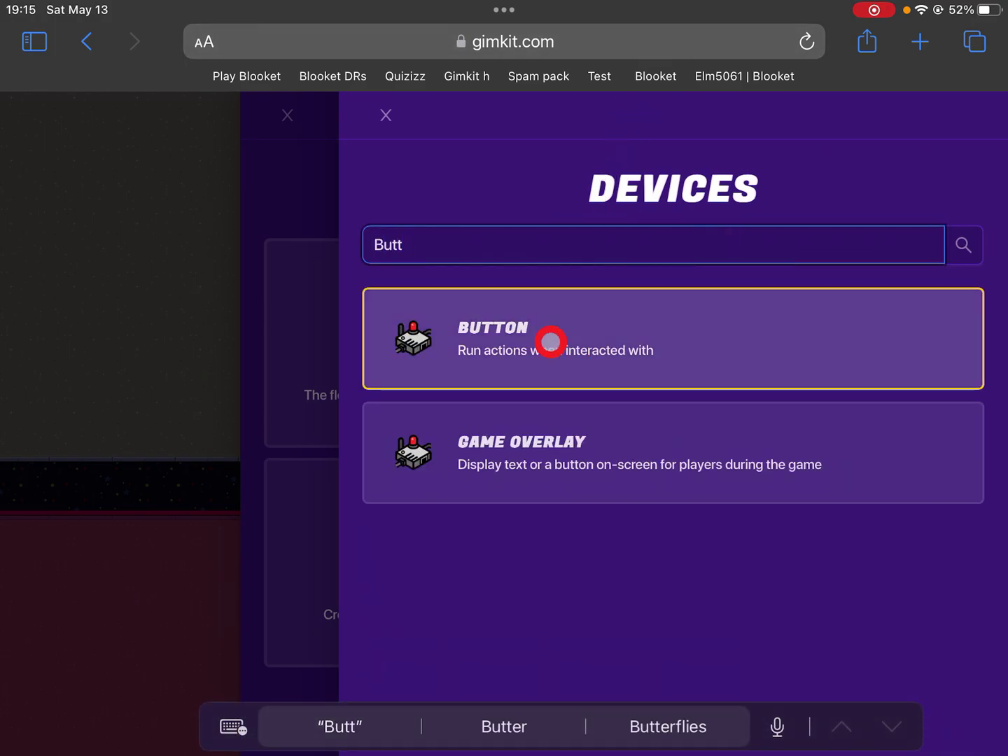
click(551, 340)
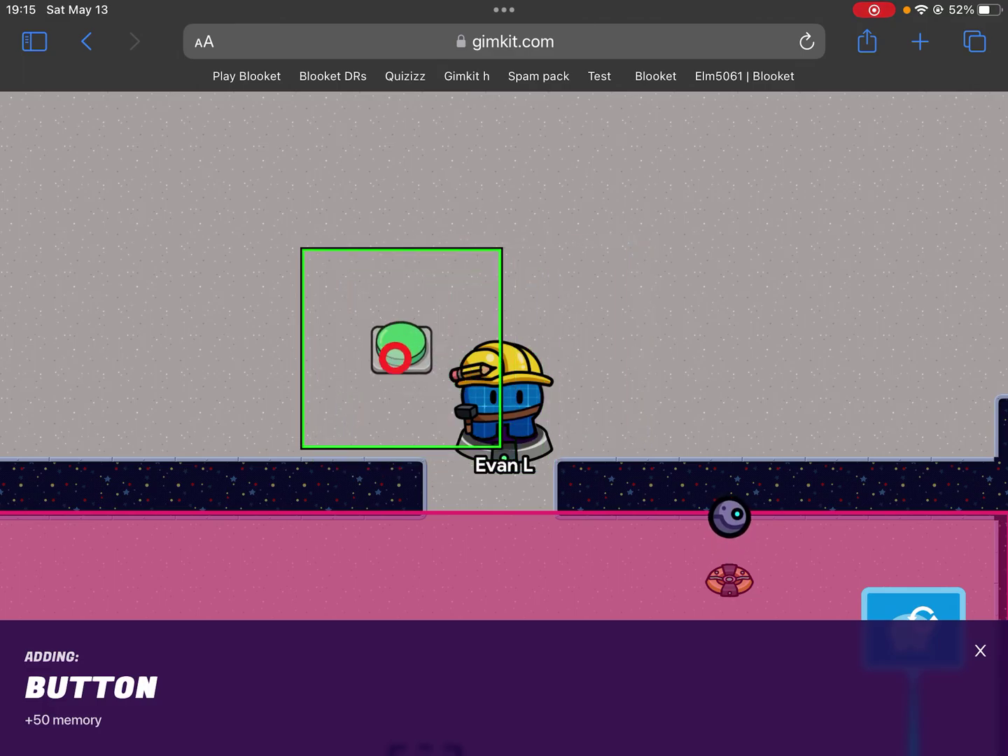
click(371, 407)
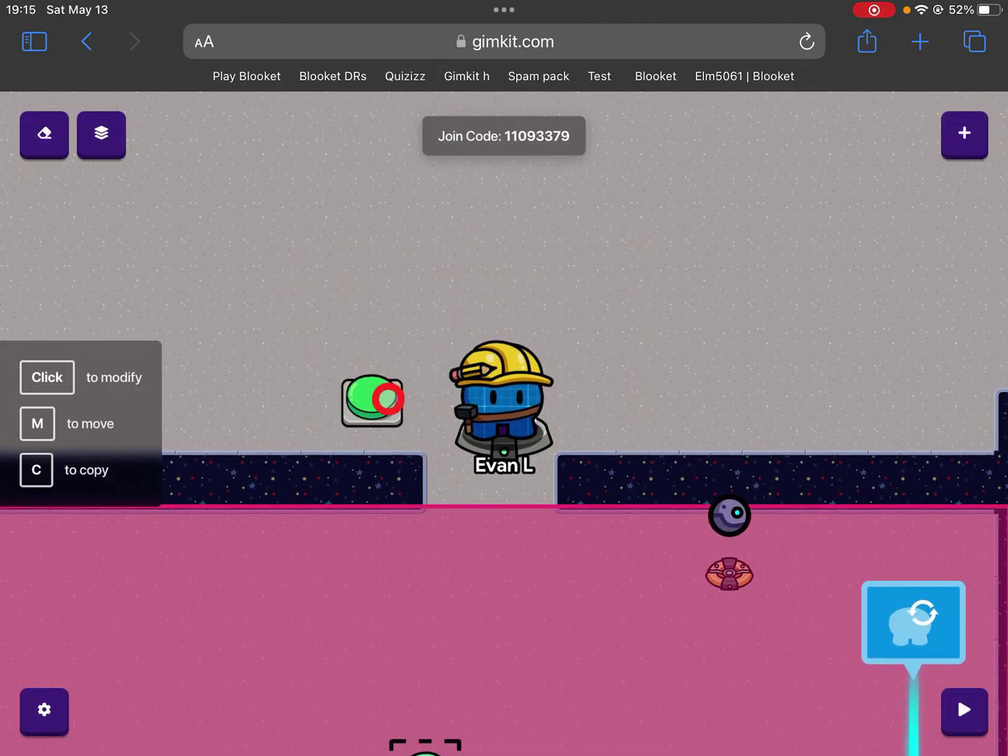
Wire the button to the zone: Button pressed → Deactivate zone.
mouse_move(384, 403)
mouse_down()
mouse_move(483, 562)
mouse_move(958, 612)
mouse_up()
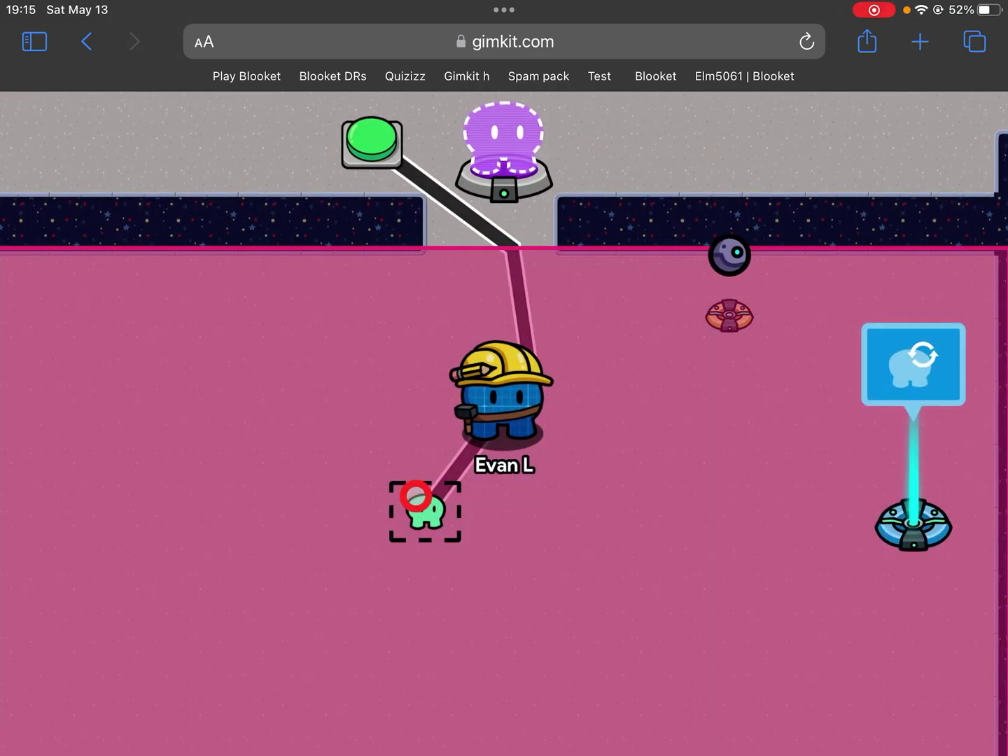
drag(403, 505, 414, 494)
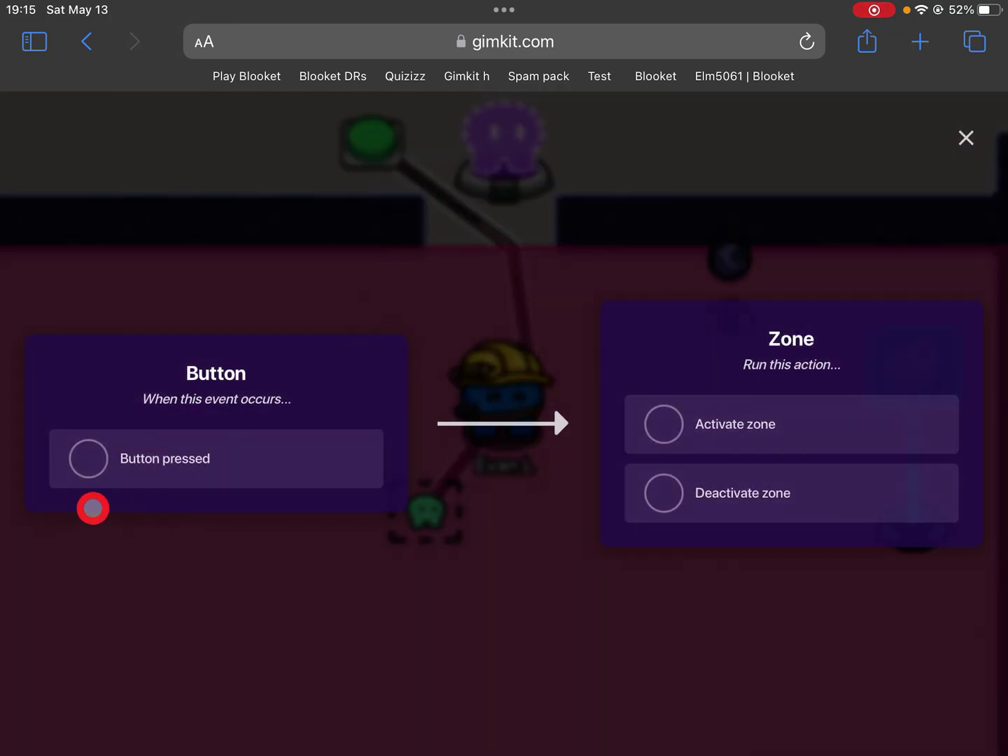
click(90, 472)
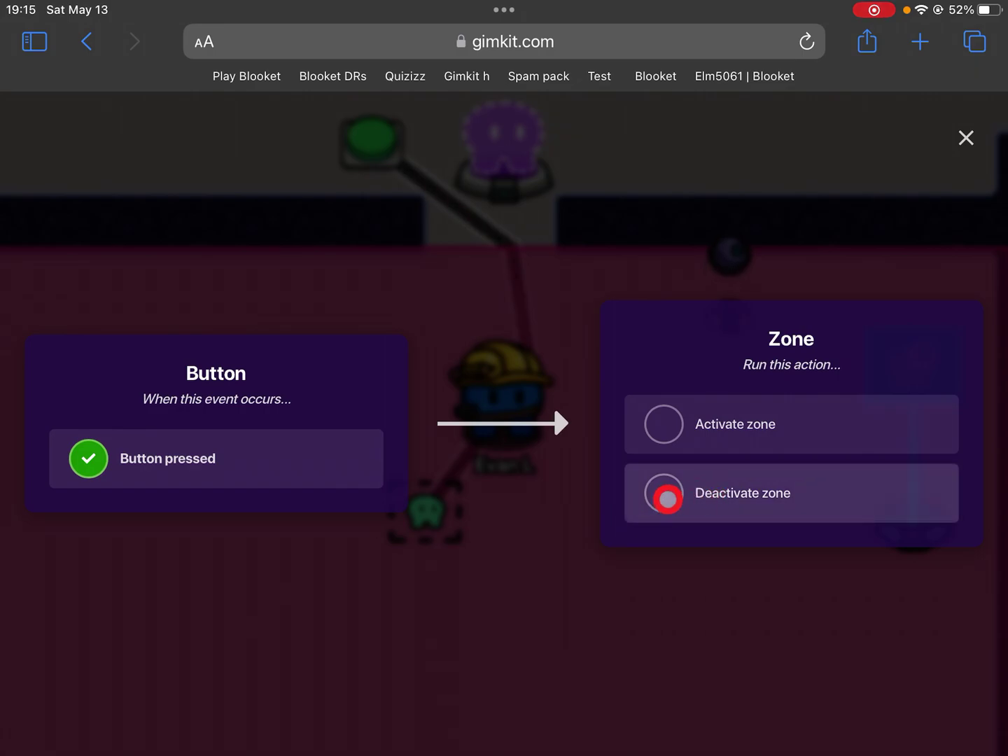
click(667, 497)
click(966, 138)
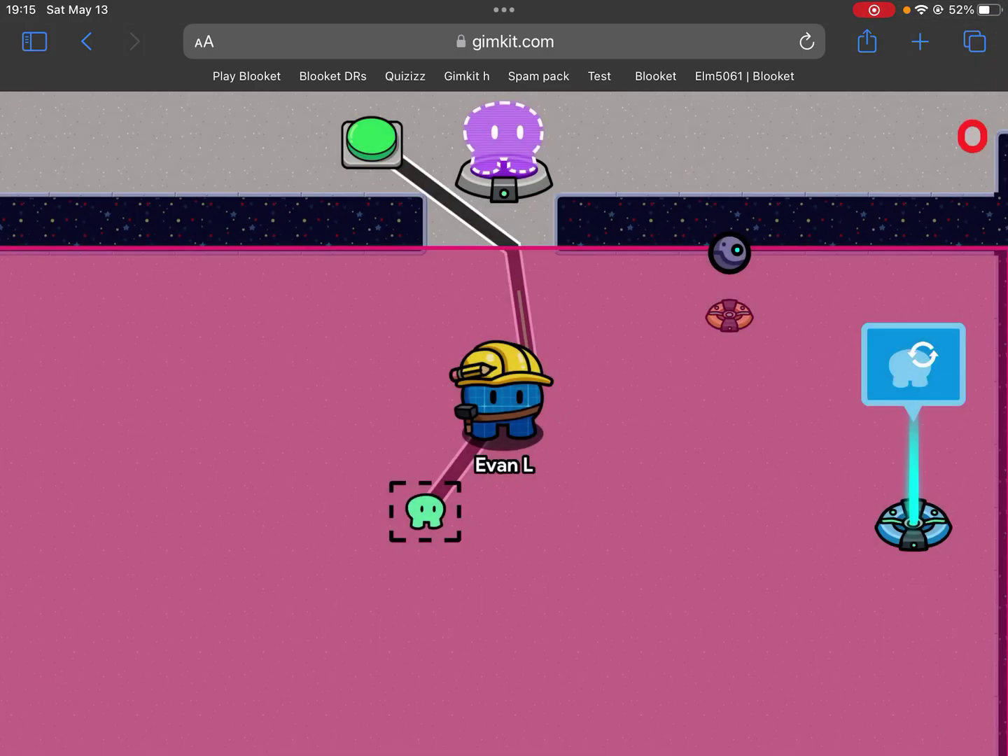
click(976, 700)
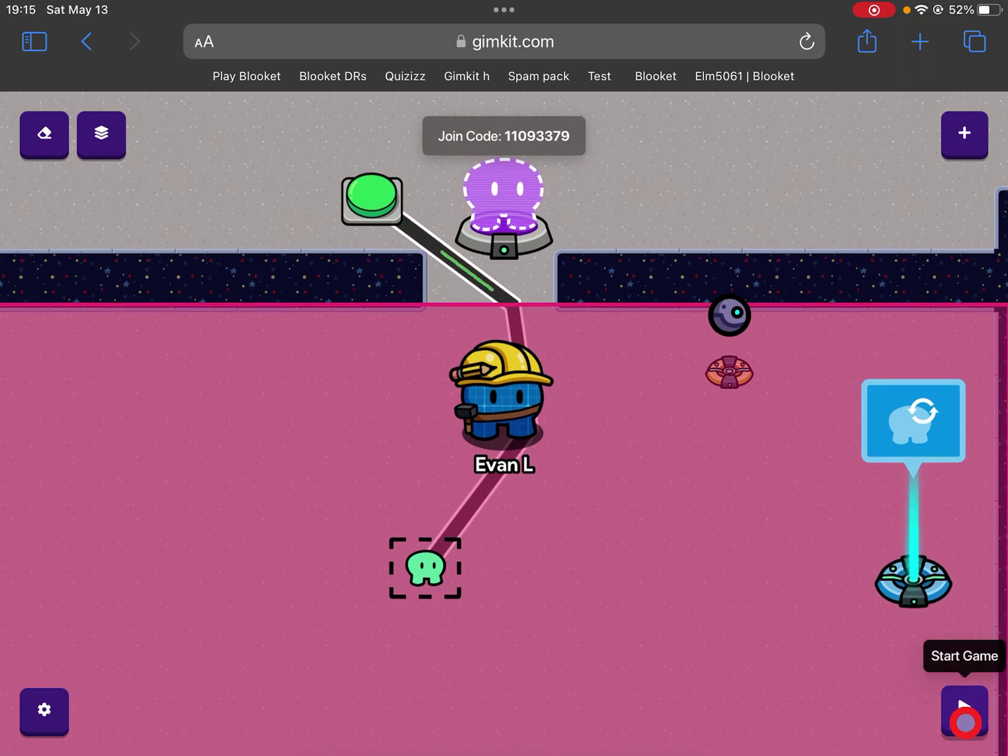
Playtest: collect the Zapper, then reach the green button to switch off the pink zone.
click(965, 721)
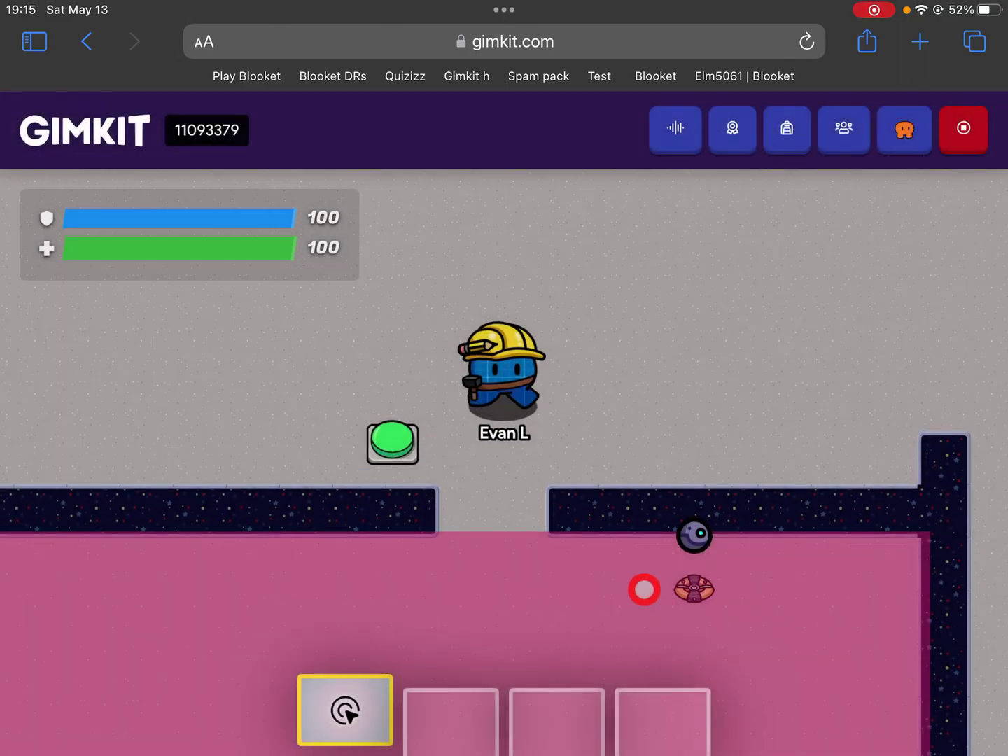
mouse_move(641, 590)
mouse_down()
mouse_move(526, 668)
mouse_move(545, 718)
mouse_up()
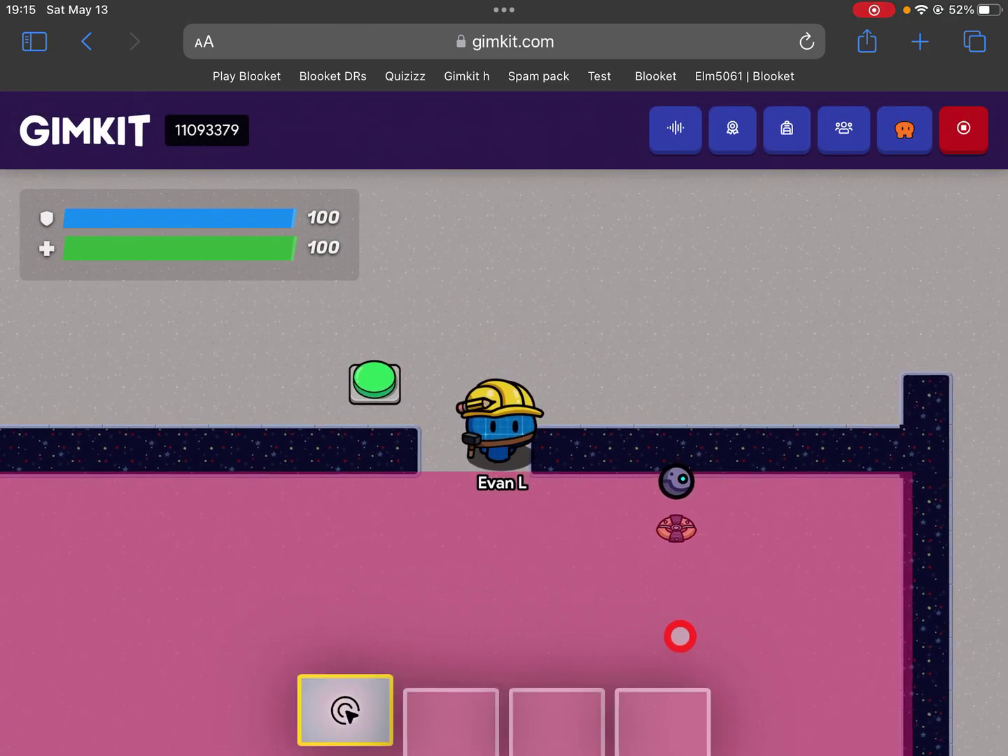
click(546, 719)
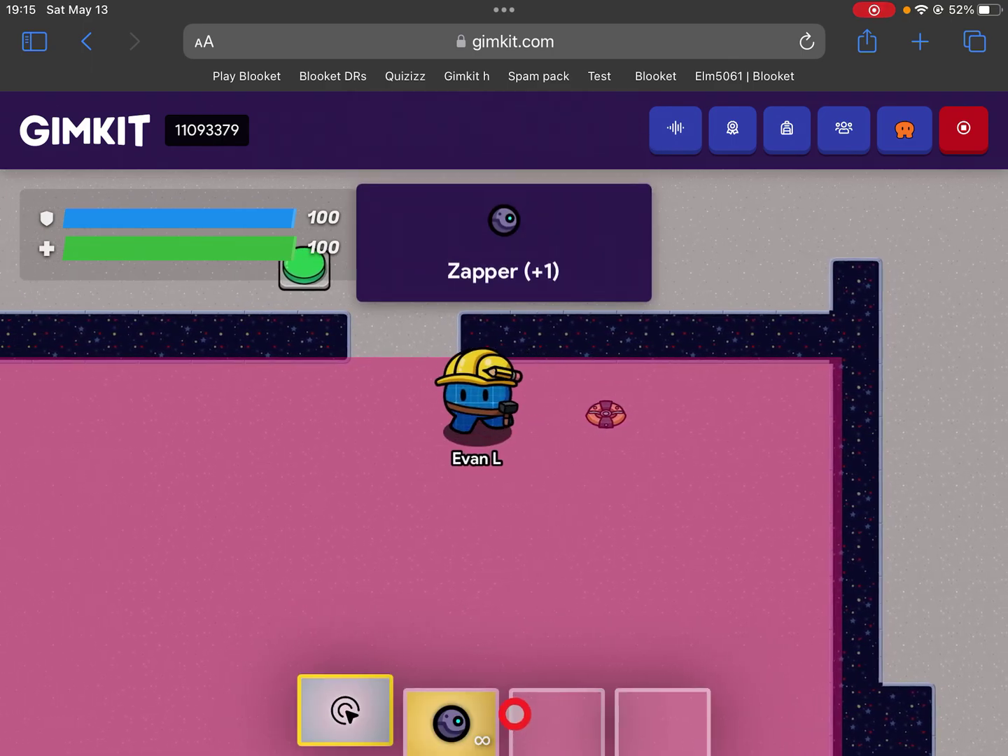
mouse_move(543, 716)
mouse_down()
mouse_move(700, 610)
mouse_move(583, 412)
mouse_move(493, 533)
mouse_move(479, 691)
mouse_move(568, 607)
mouse_move(471, 615)
mouse_move(481, 608)
mouse_move(523, 625)
mouse_move(556, 691)
mouse_move(534, 705)
mouse_up()
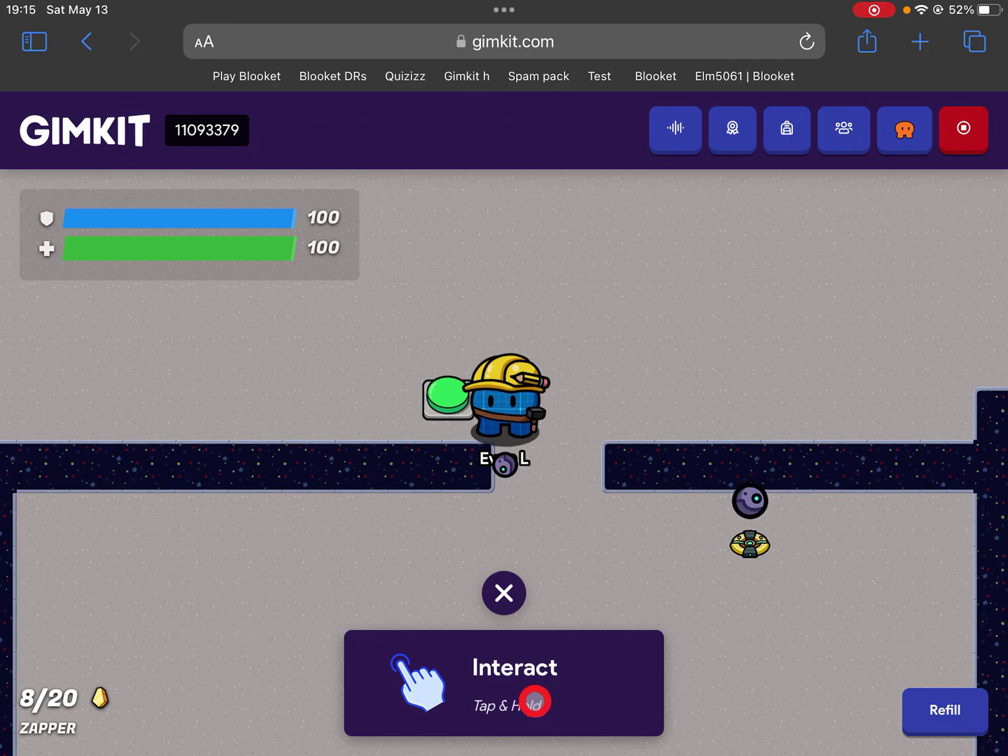